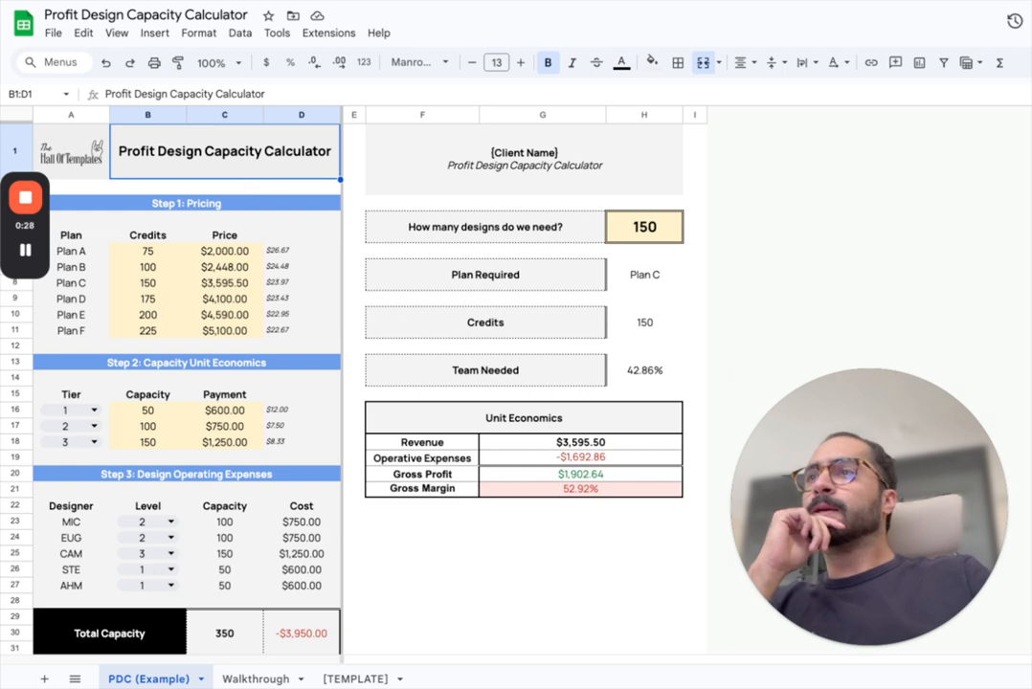
Open the Walkthrough sheet and set Plan A's credits to 50
{"action": "left_click", "coordinate": [260, 678]}
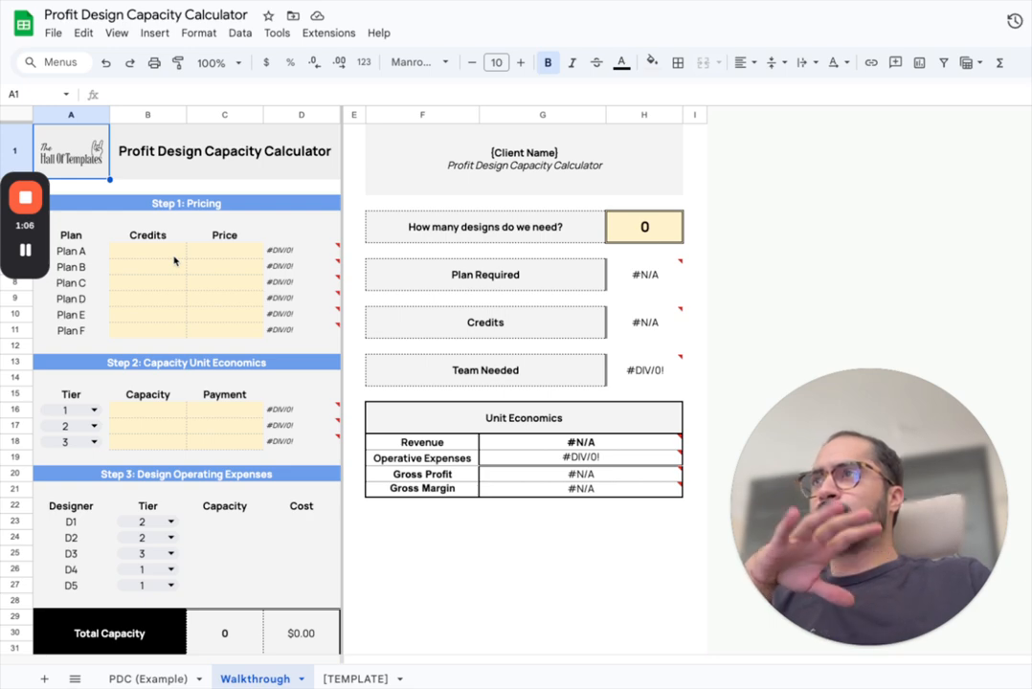
{"action": "left_click", "coordinate": [171, 255]}
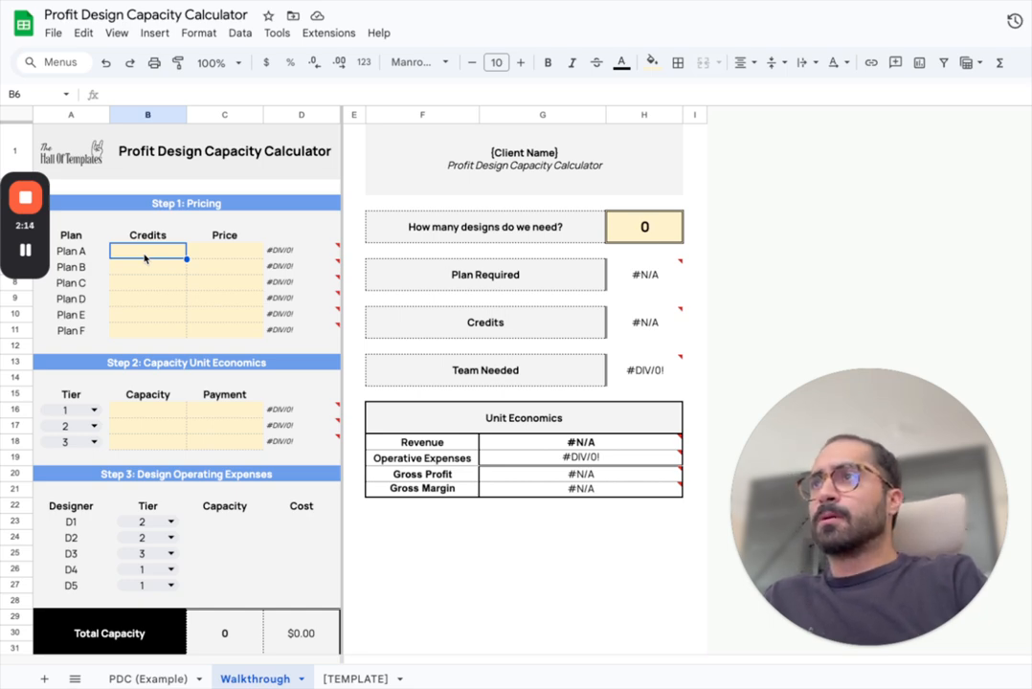
{"action": "type", "text": "50"}
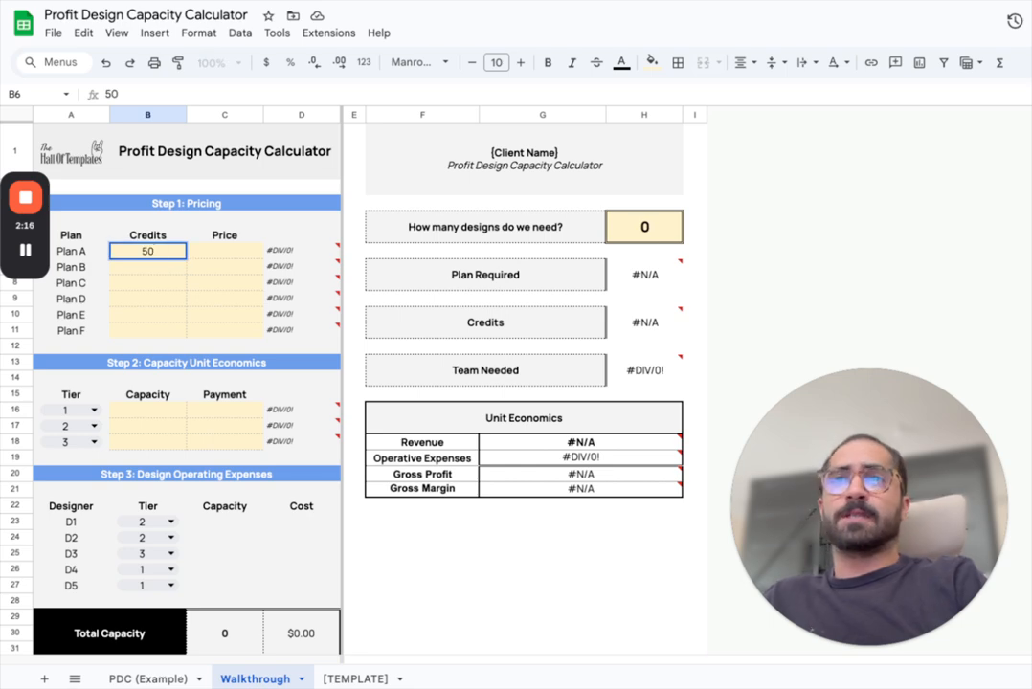
{"action": "key", "text": "Return"}
Calculate Plan B's credits in B7 with the formula =B6*1.50
{"action": "type", "text": "="}
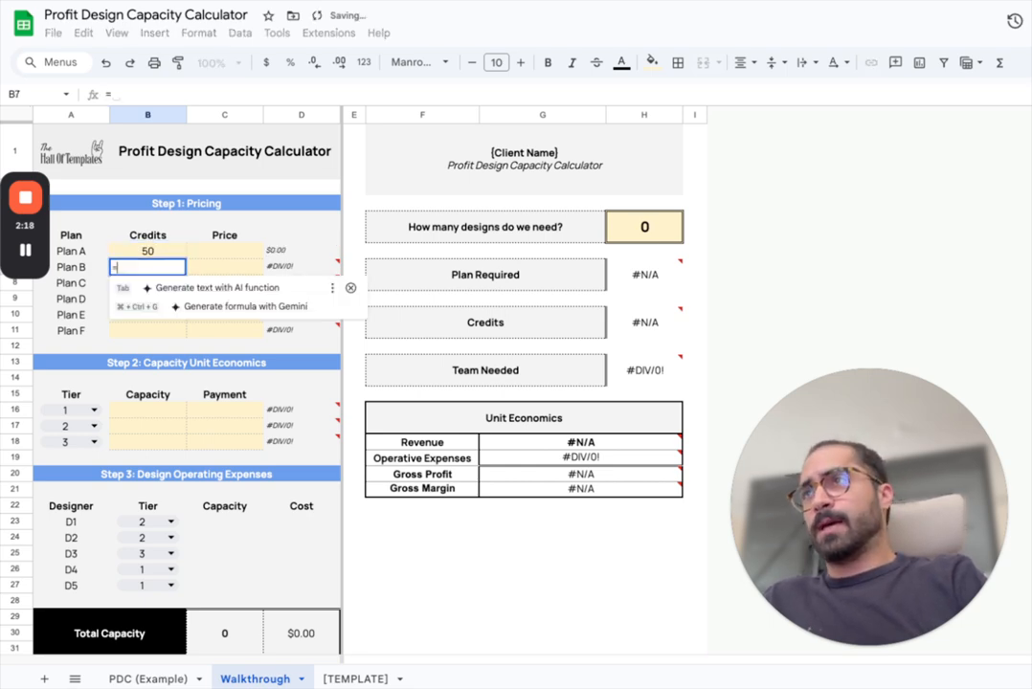
{"action": "type", "text": "B6*"}
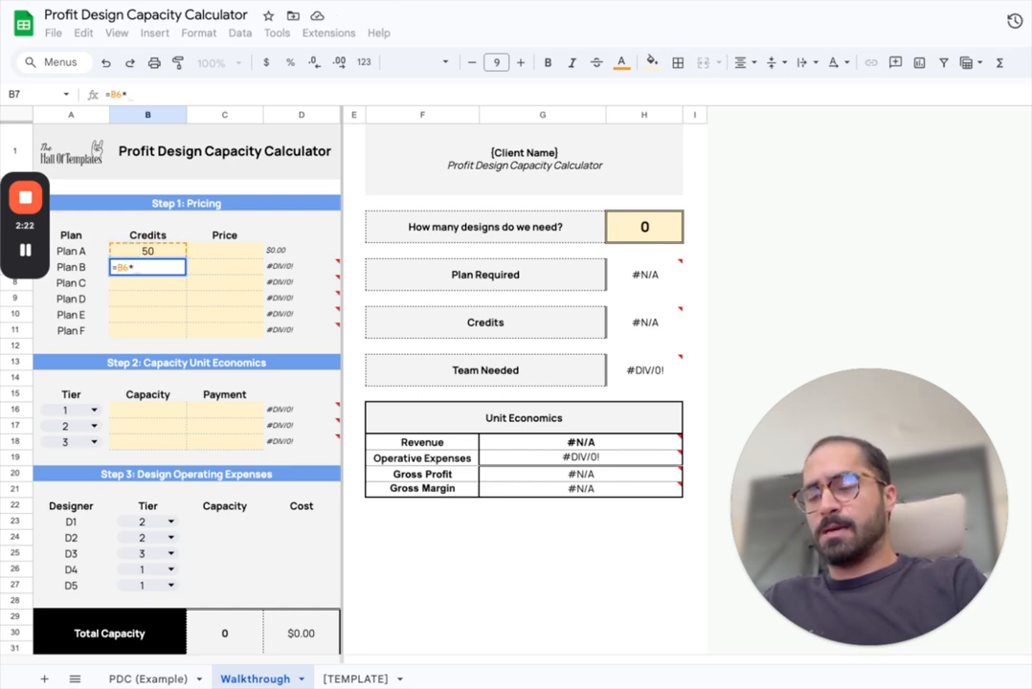
{"action": "type", "text": "1.25"}
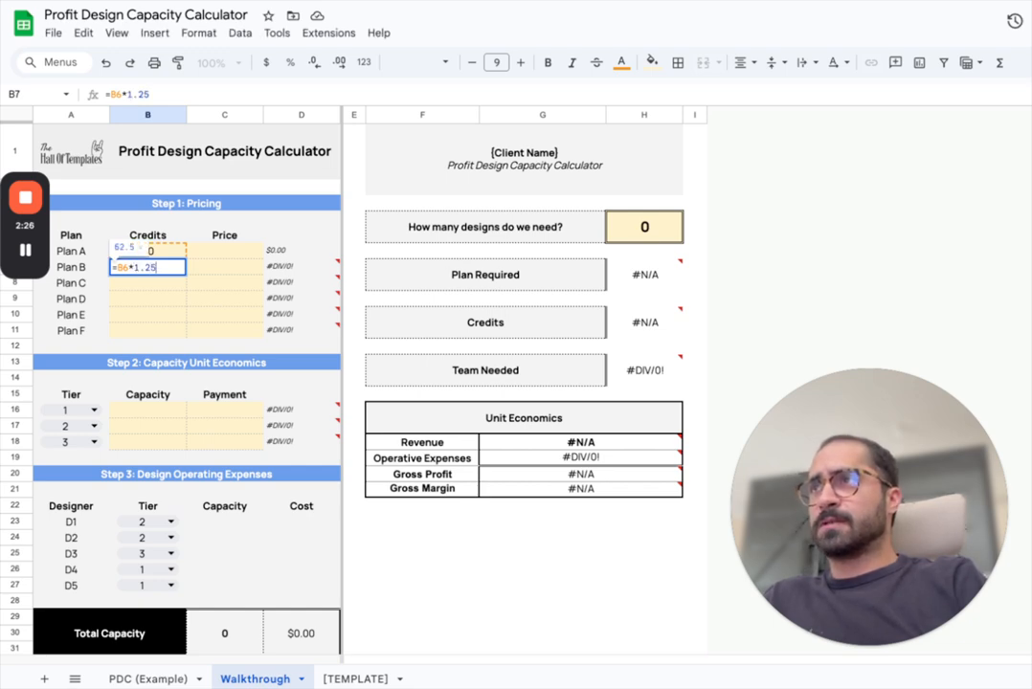
{"action": "key", "text": "BackSpace"}
{"action": "key", "text": "BackSpace"}
{"action": "type", "text": "50"}
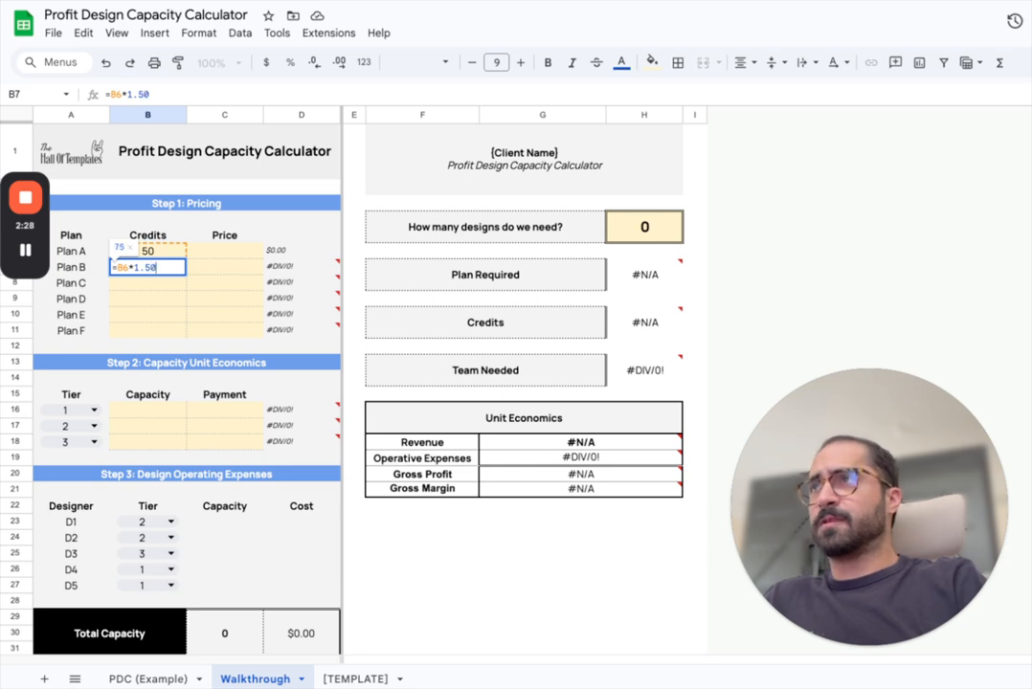
{"action": "key", "text": "Return"}
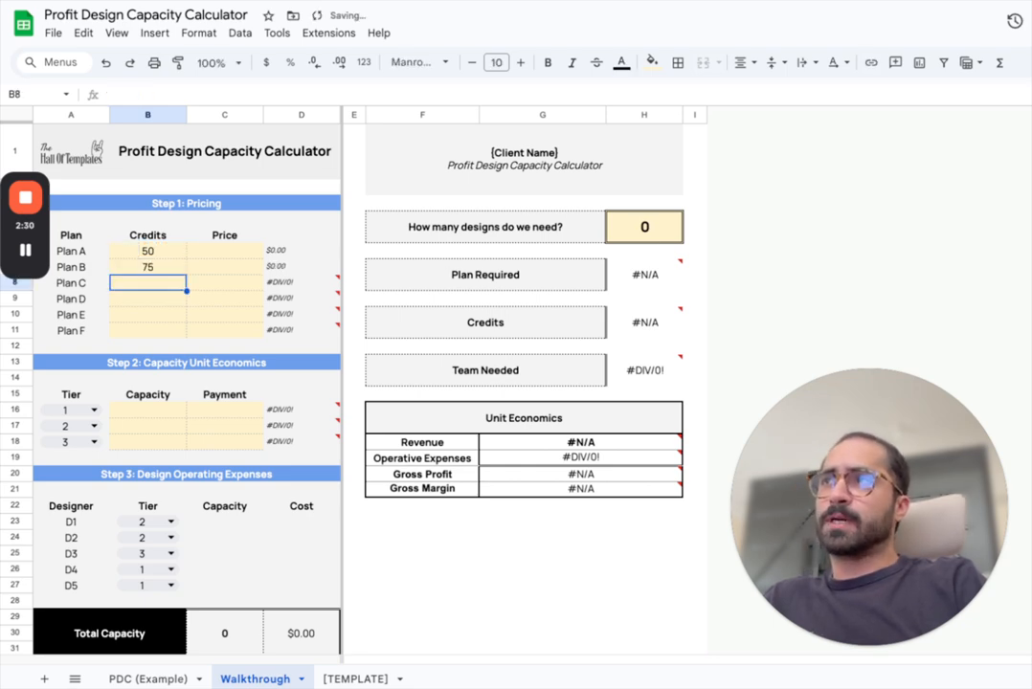
Fill the Plan B credits formula down through Plan F
{"action": "left_click", "coordinate": [158, 265]}
{"action": "left_click_drag", "start_coordinate": [185, 275], "coordinate": [182, 337]}
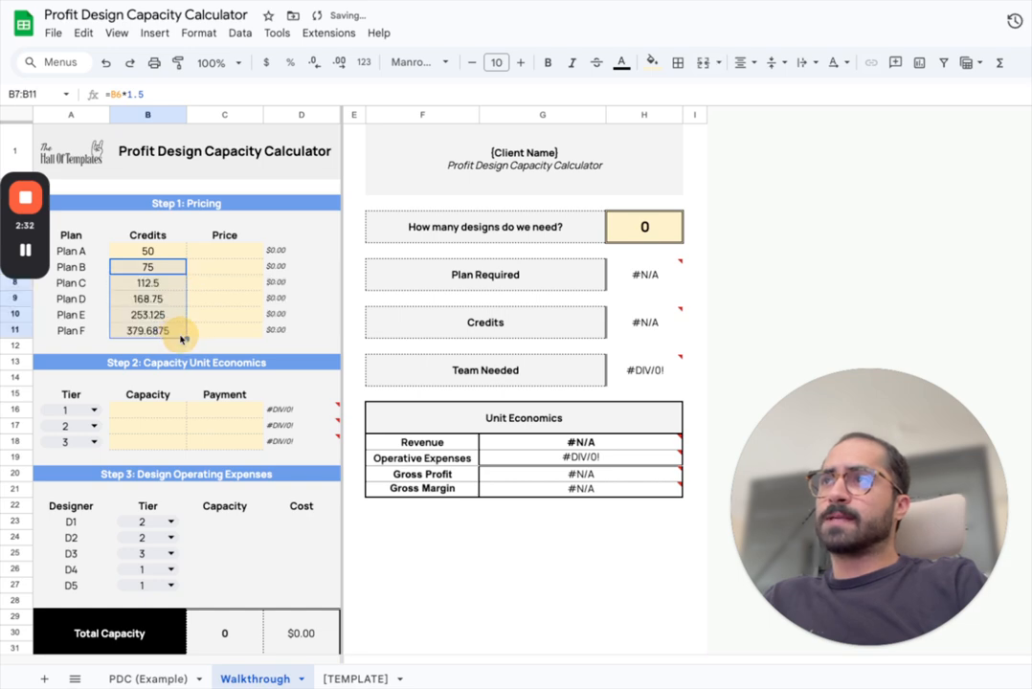
{"action": "left_click", "coordinate": [161, 268]}
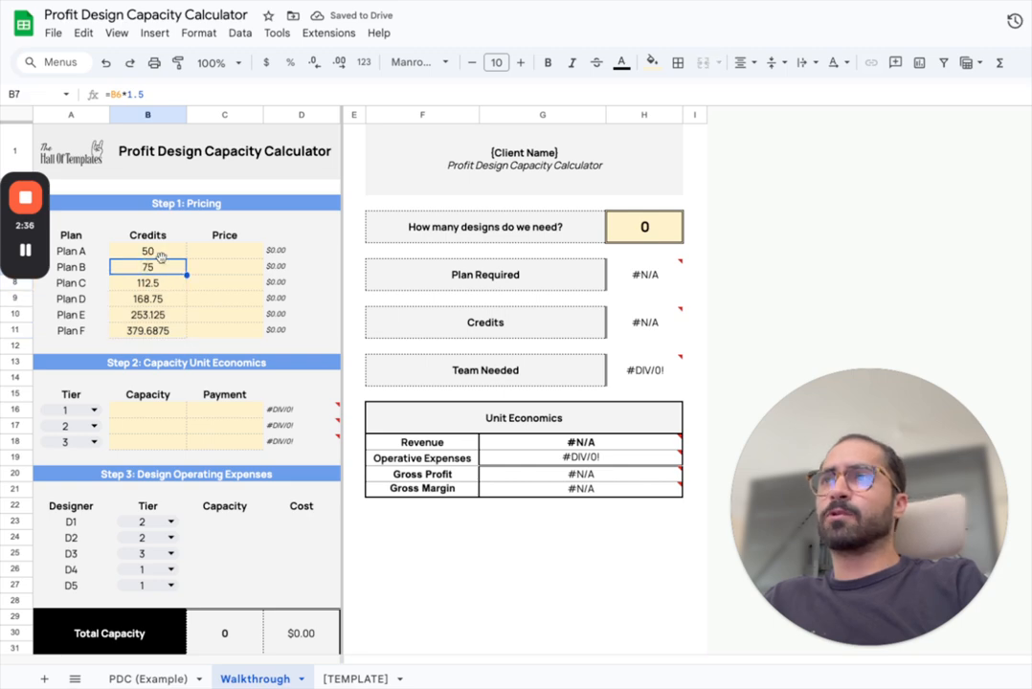
{"action": "left_click", "coordinate": [84, 269]}
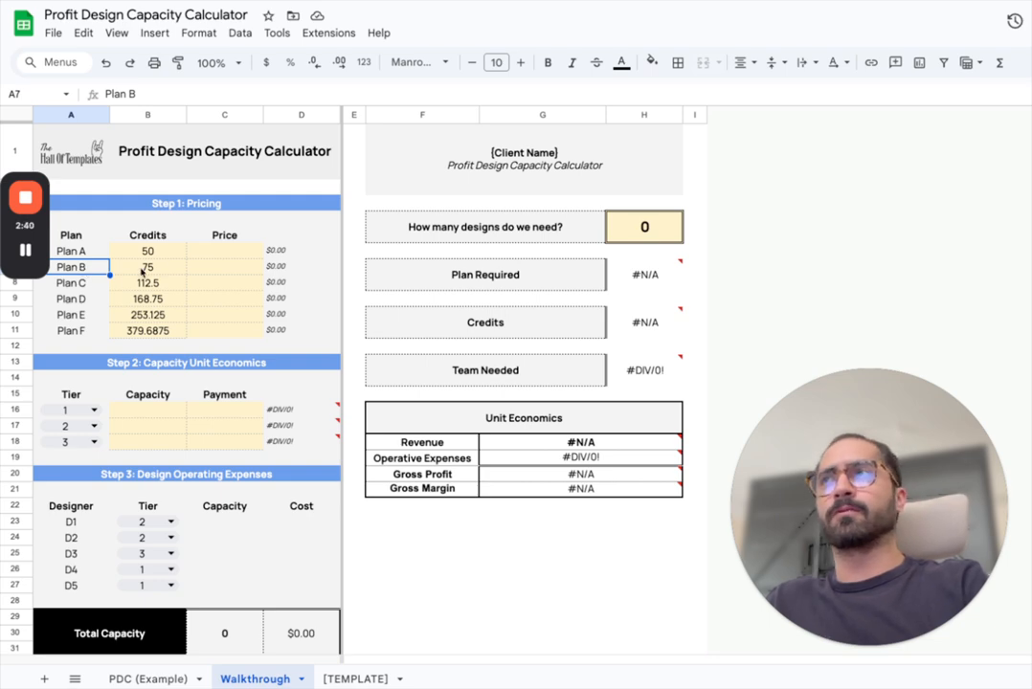
Format the credits of Plans A to F as whole numbers without decimals
{"action": "left_click_drag", "start_coordinate": [148, 251], "coordinate": [161, 337]}
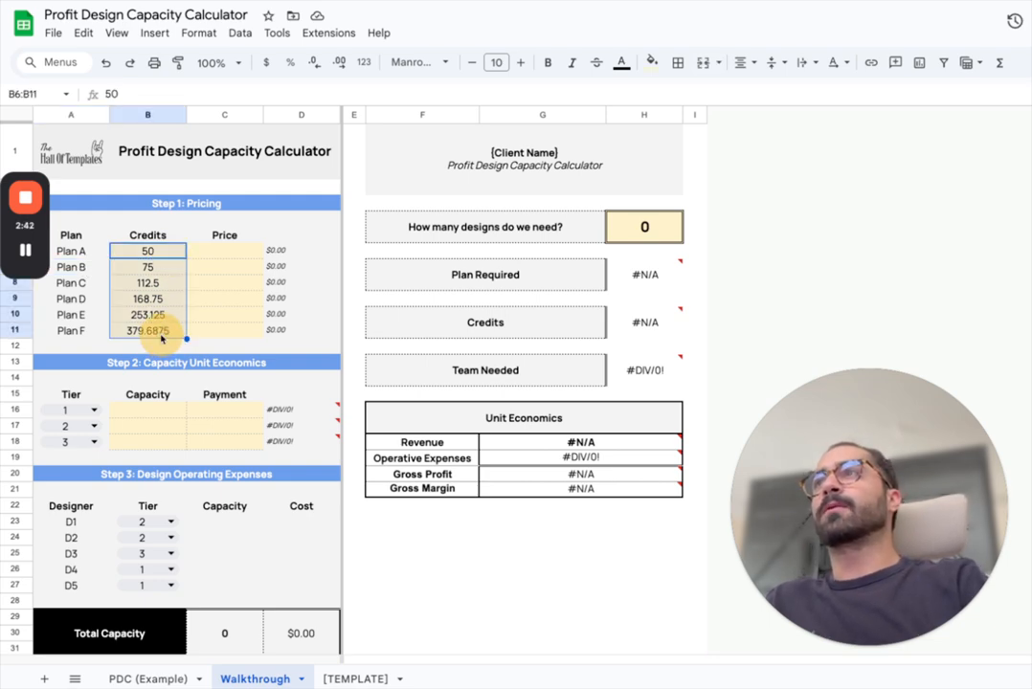
{"action": "left_click", "coordinate": [316, 62]}
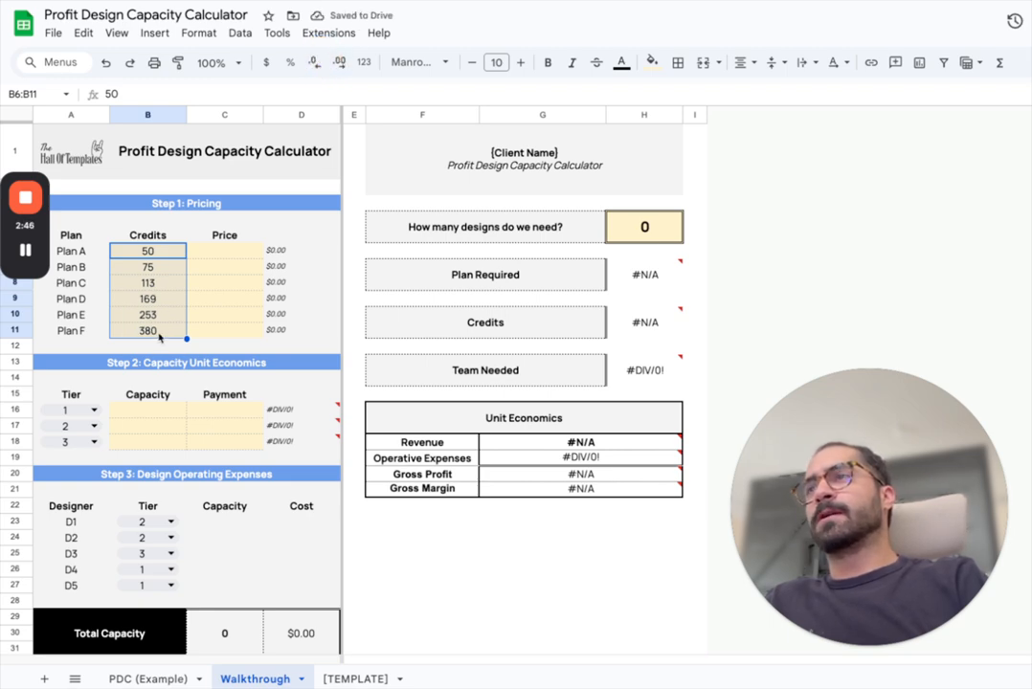
{"action": "left_click", "coordinate": [160, 334]}
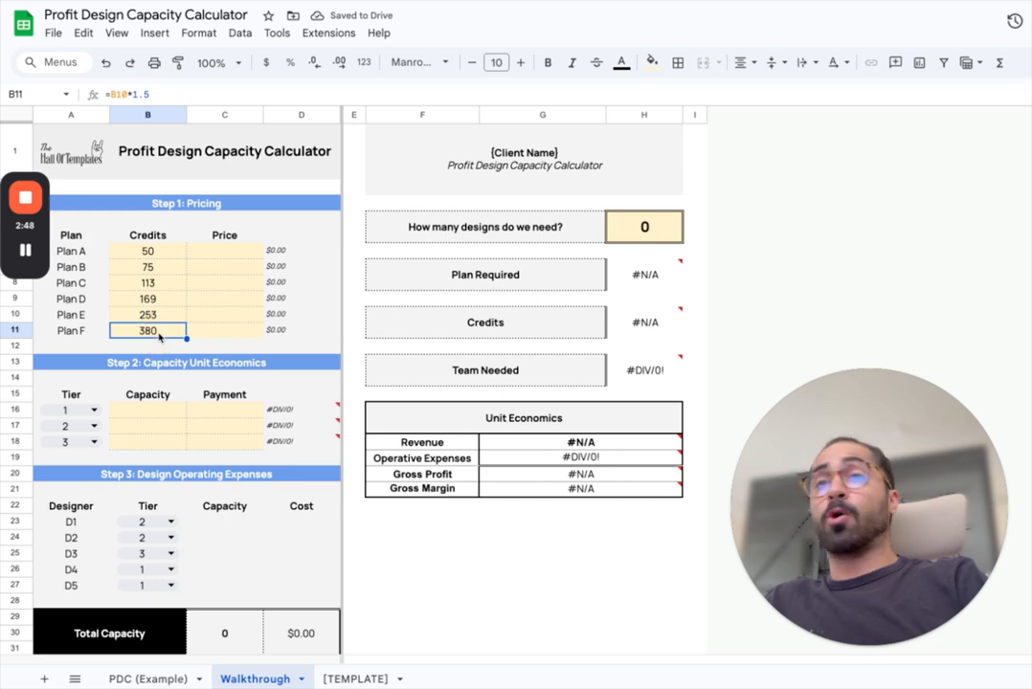
Set Plan A's price to 2000
{"action": "left_click", "coordinate": [230, 254]}
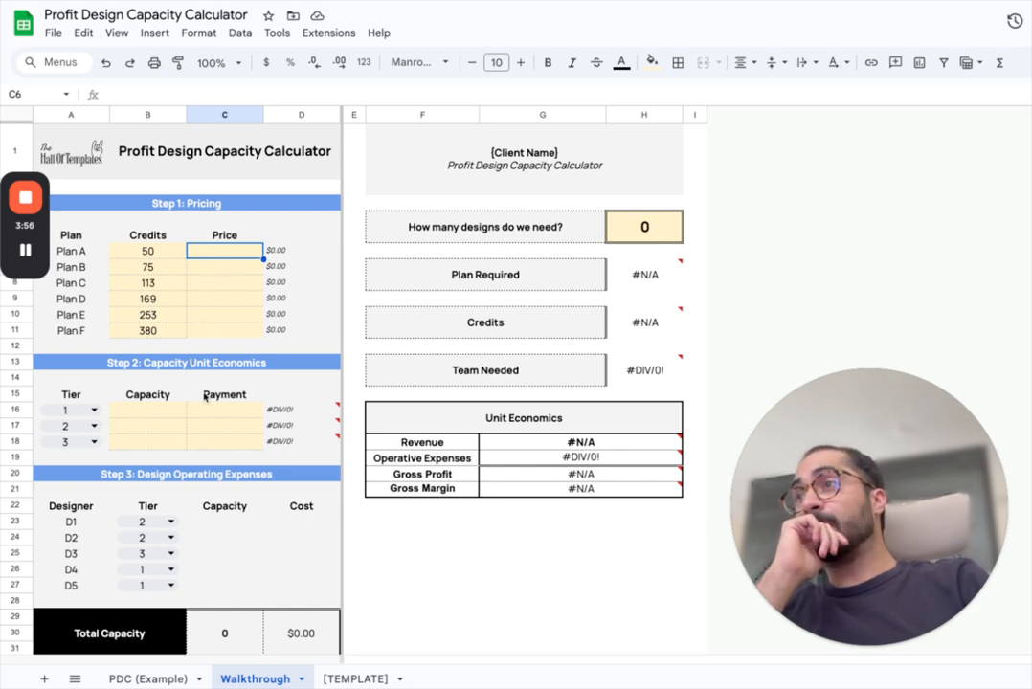
{"action": "left_click", "coordinate": [210, 365]}
{"action": "left_click", "coordinate": [212, 254]}
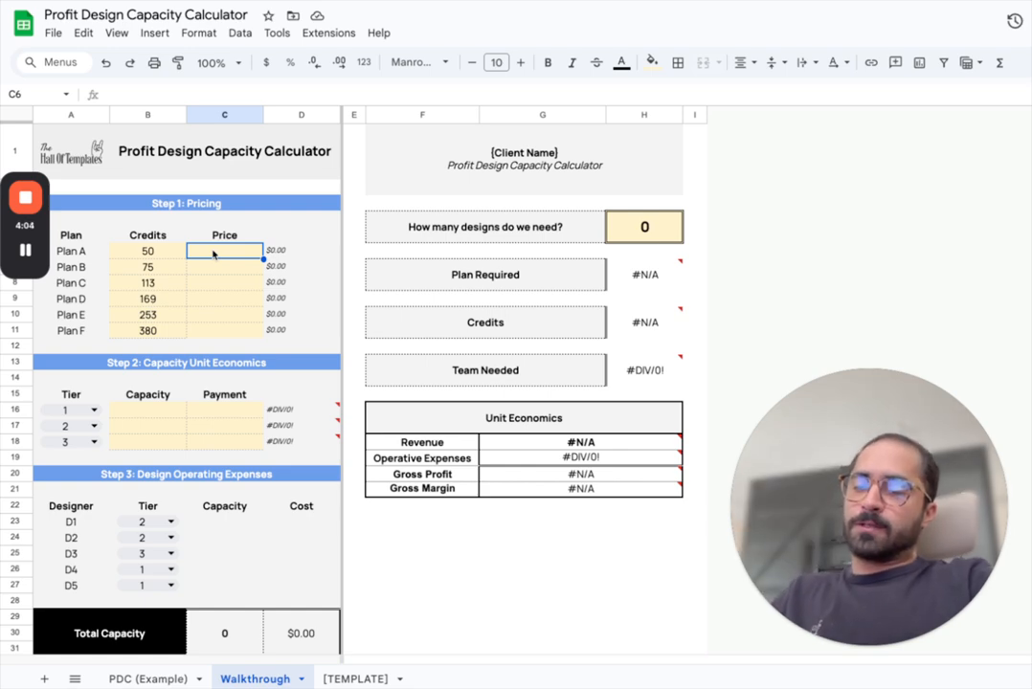
{"action": "type", "text": "2000"}
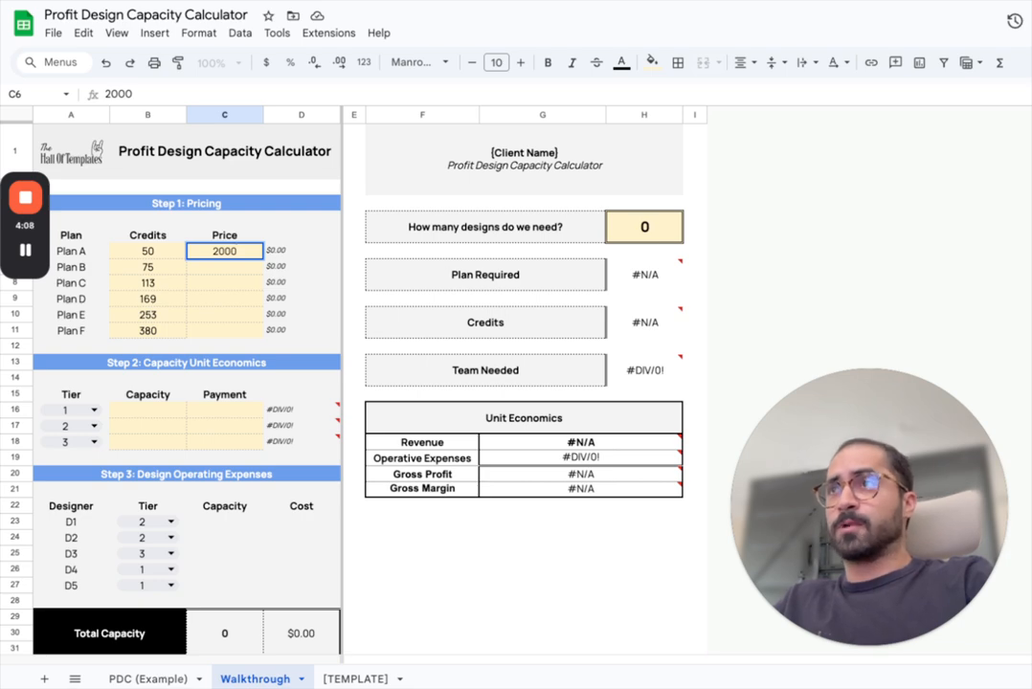
{"action": "key", "text": "Return"}
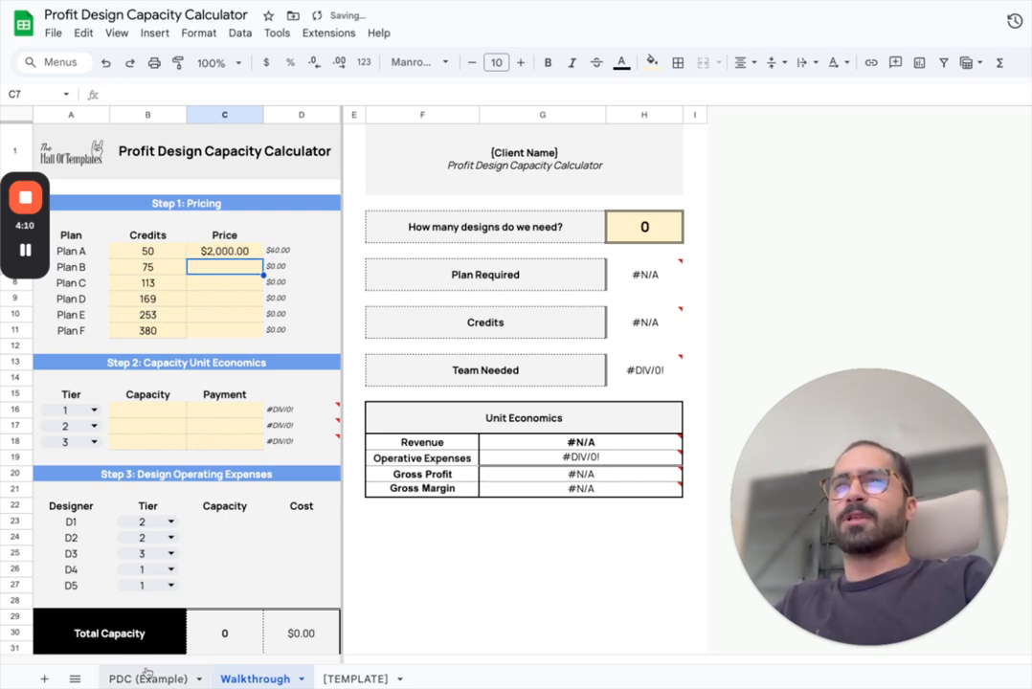
Write a formula for Plan B's price that multiplies Plan A's price by 1.50 (=C6*1.50)
{"action": "left_click", "coordinate": [240, 253]}
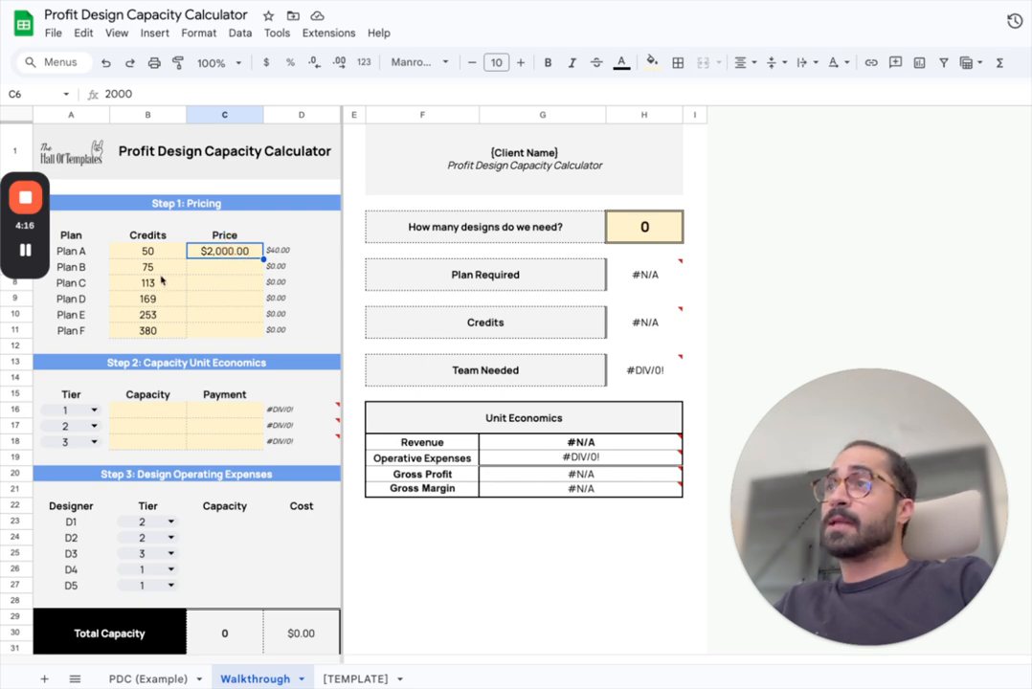
{"action": "left_click", "coordinate": [163, 270]}
{"action": "left_click", "coordinate": [235, 251]}
{"action": "left_click", "coordinate": [240, 271]}
{"action": "type", "text": "="}
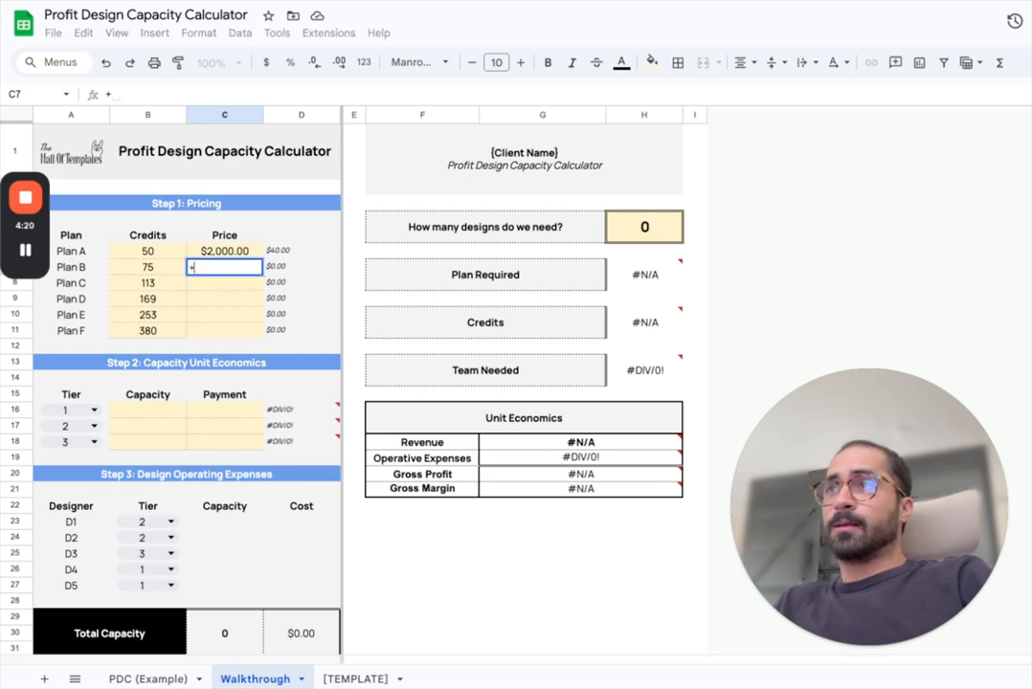
{"action": "left_click", "coordinate": [242, 251]}
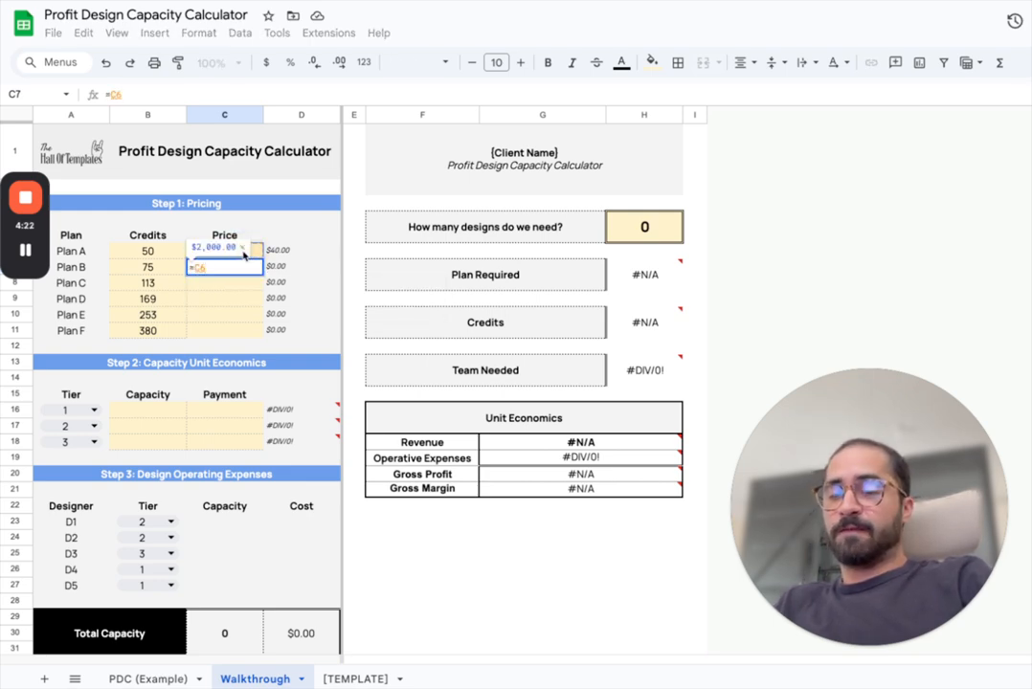
{"action": "type", "text": "*1.50"}
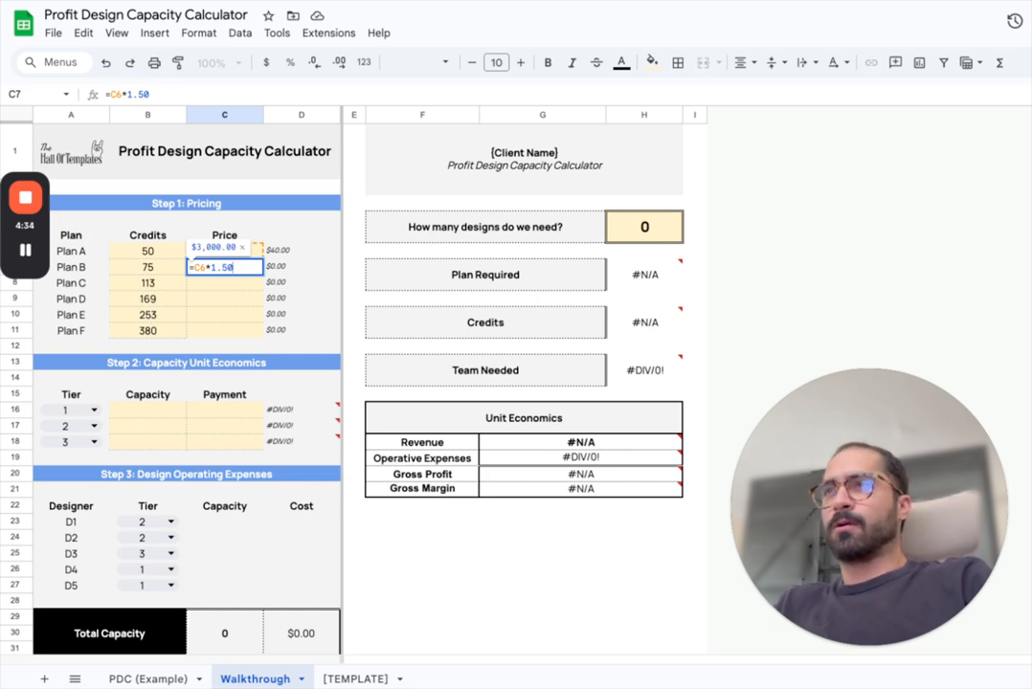
Change Plan B's price formula to =C6*(1.5-0.1) and fill it down through Plan F
{"action": "key", "text": "Left"}
{"action": "key", "text": "Left"}
{"action": "key", "text": "Left"}
{"action": "key", "text": "Left"}
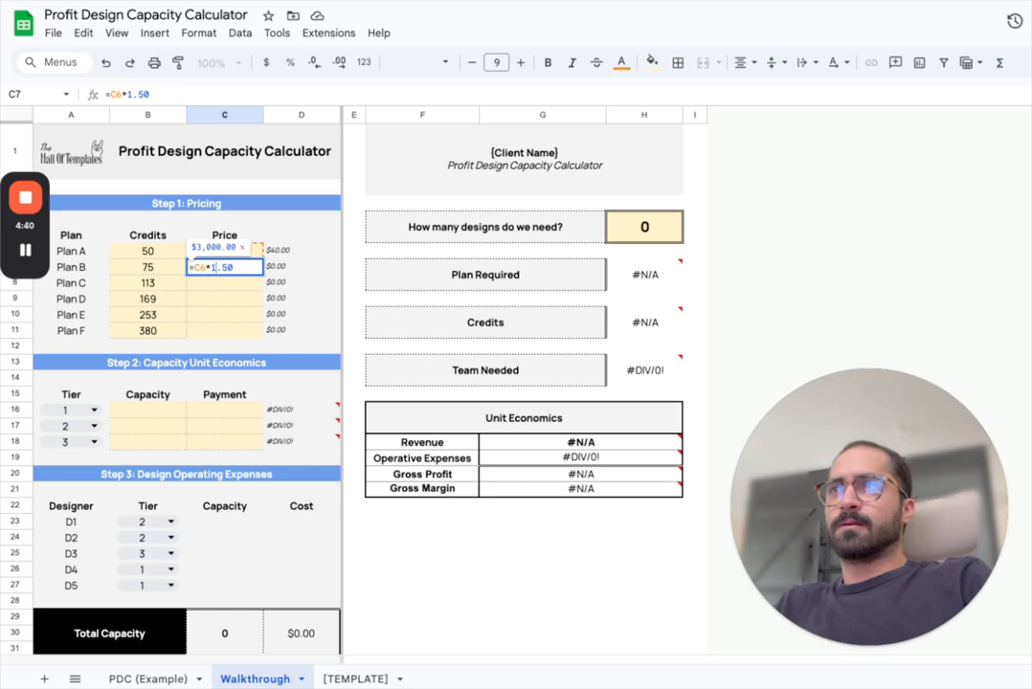
{"action": "type", "text": "("}
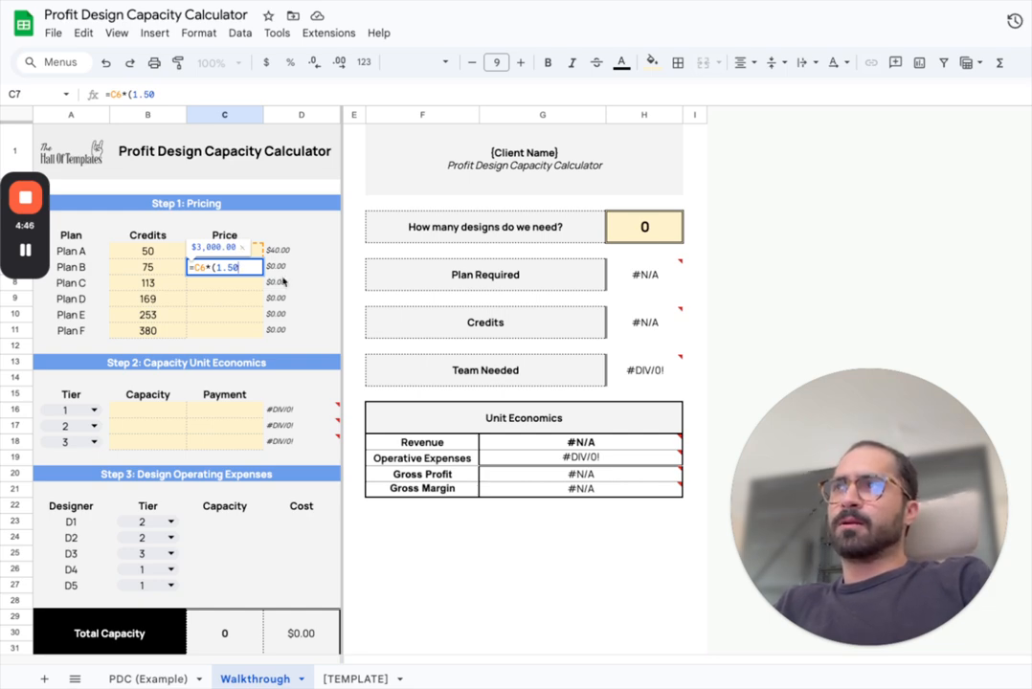
{"action": "left_click", "coordinate": [24, 251]}
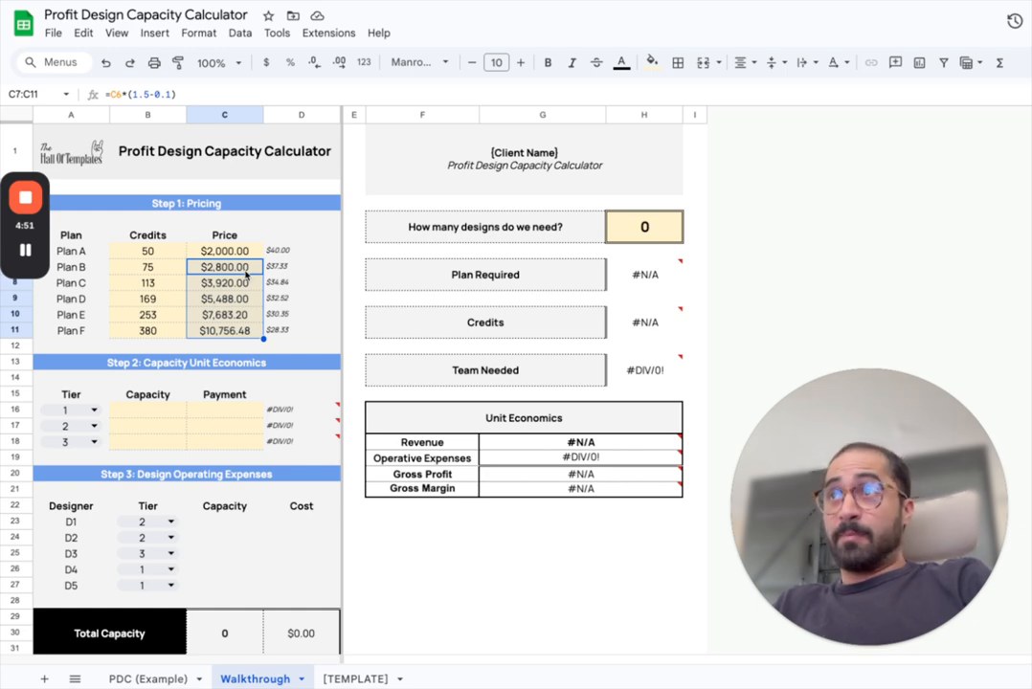
{"action": "left_click", "coordinate": [239, 251]}
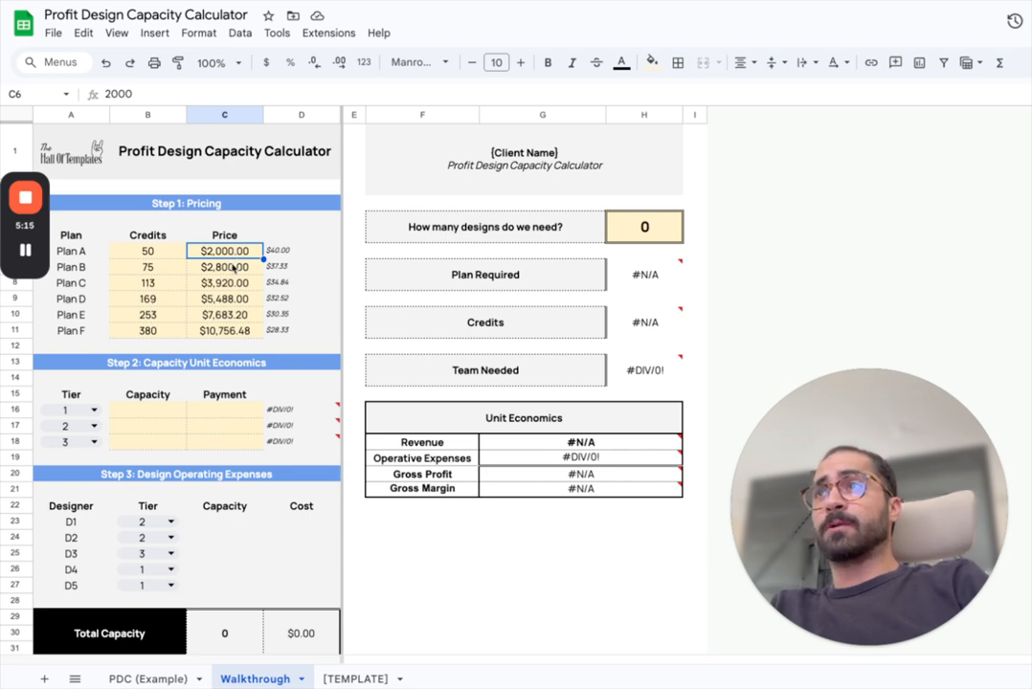
{"action": "left_click", "coordinate": [157, 270]}
{"action": "left_click", "coordinate": [211, 273]}
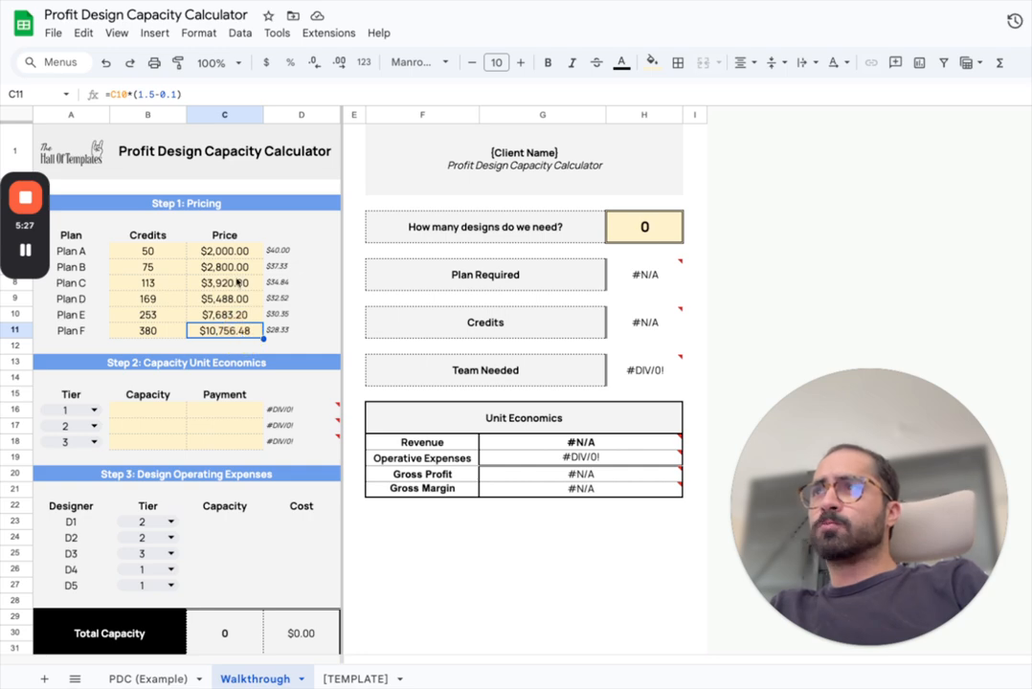
{"action": "left_click", "coordinate": [251, 252]}
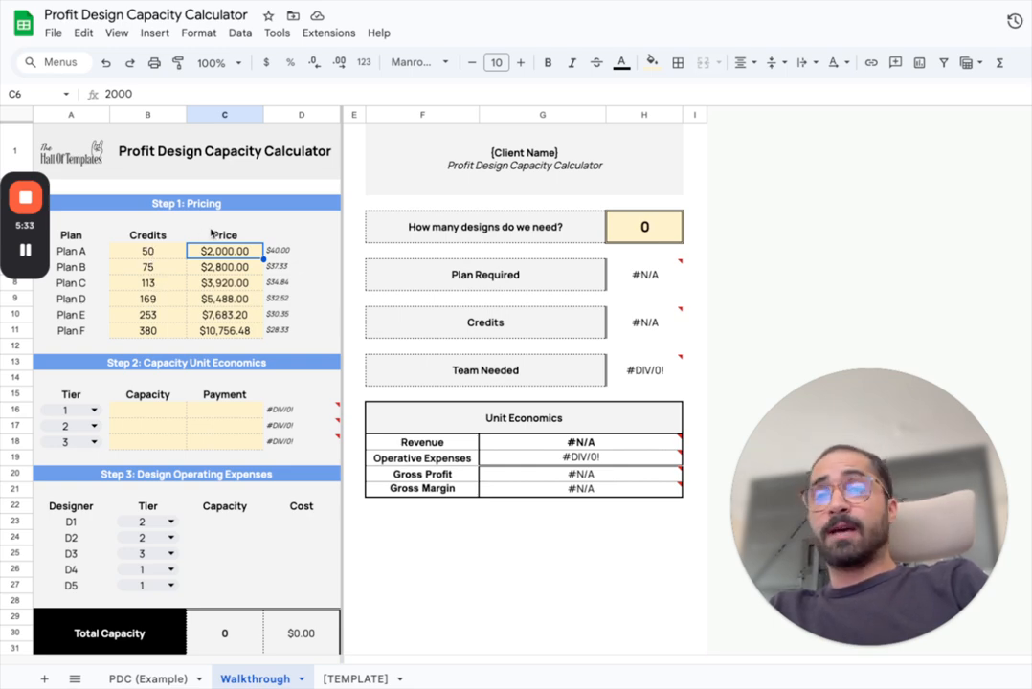
Change the Step 1 section heading to "Step 1: Pricing & Plans"
{"action": "double_click", "coordinate": [226, 203]}
{"action": "type", "text": "& Plans"}
{"action": "key", "text": "Return"}
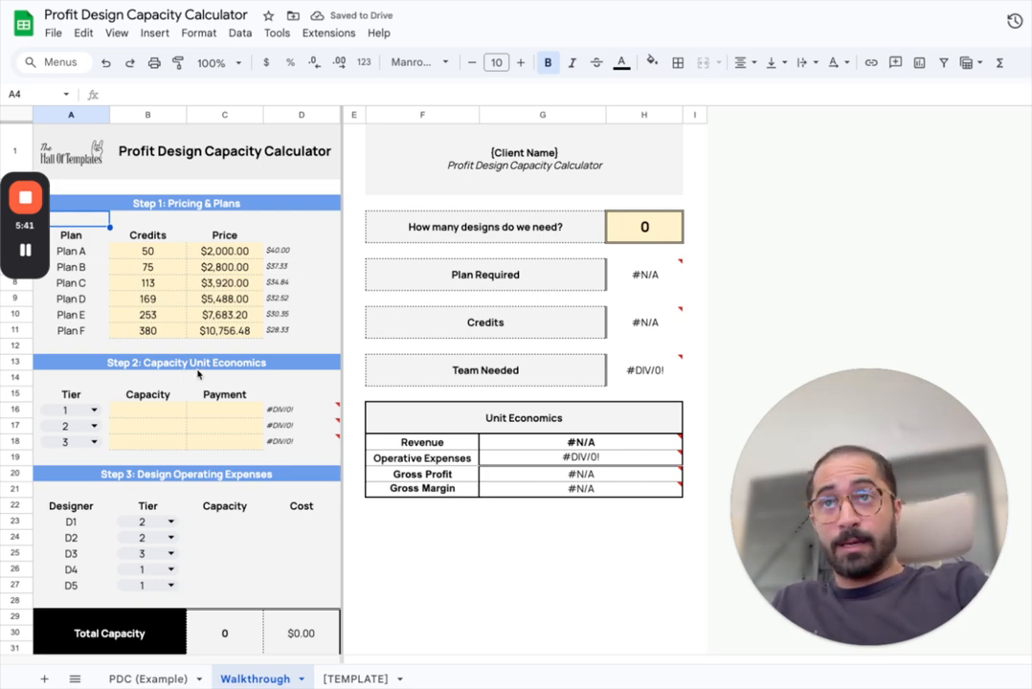
Set the capacities of tiers 1, 2 and 3 to 50, 100 and 150
{"action": "left_click", "coordinate": [155, 417]}
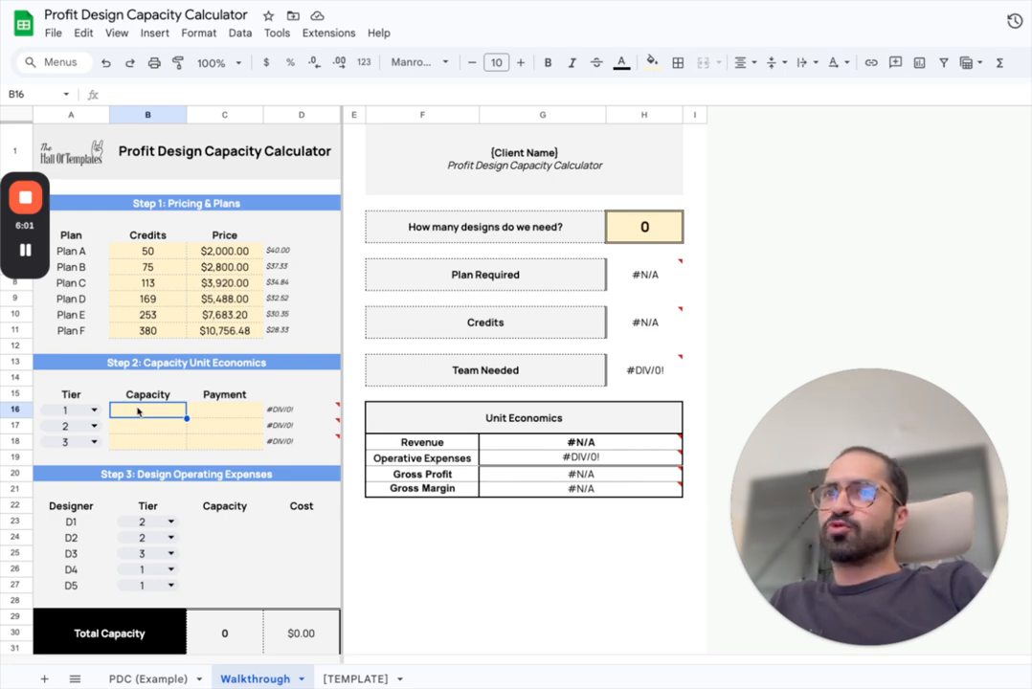
{"action": "type", "text": "50"}
{"action": "key", "text": "Return"}
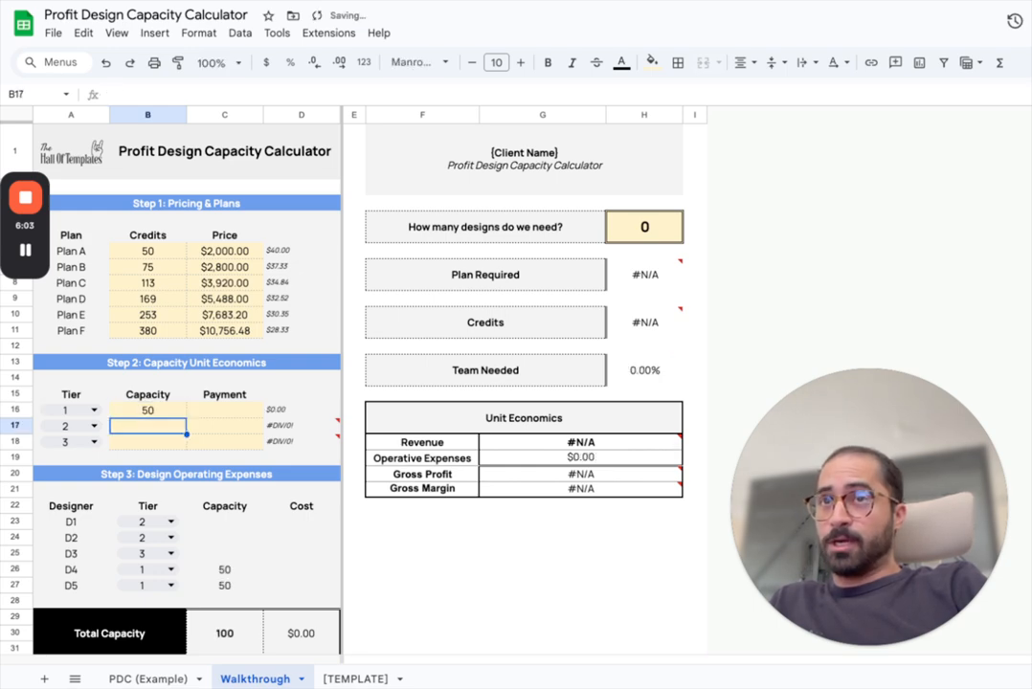
{"action": "type", "text": "100"}
{"action": "key", "text": "Return"}
{"action": "type", "text": "150"}
{"action": "key", "text": "Return"}
{"action": "key", "text": "Up"}
{"action": "key", "text": "Up"}
{"action": "key", "text": "Up"}
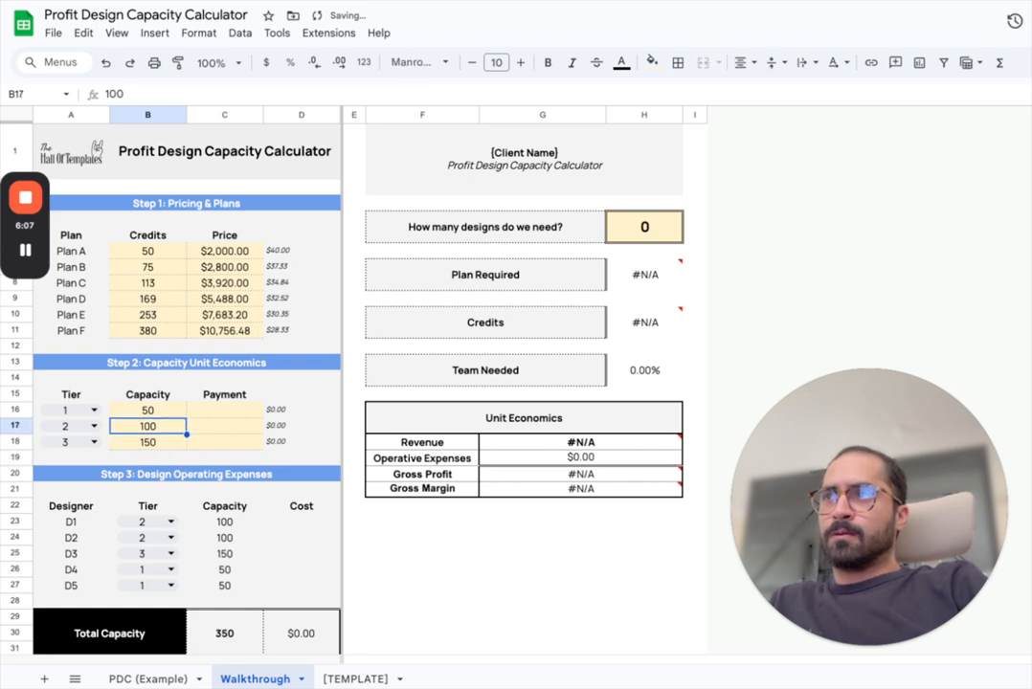
{"action": "key", "text": "Down"}
{"action": "key", "text": "Down"}
{"action": "key", "text": "Up"}
{"action": "key", "text": "Up"}
{"action": "key", "text": "Down"}
{"action": "key", "text": "Down"}
{"action": "key", "text": "Up"}
{"action": "key", "text": "Up"}
{"action": "key", "text": "Down"}
{"action": "key", "text": "Down"}
{"action": "key", "text": "Up"}
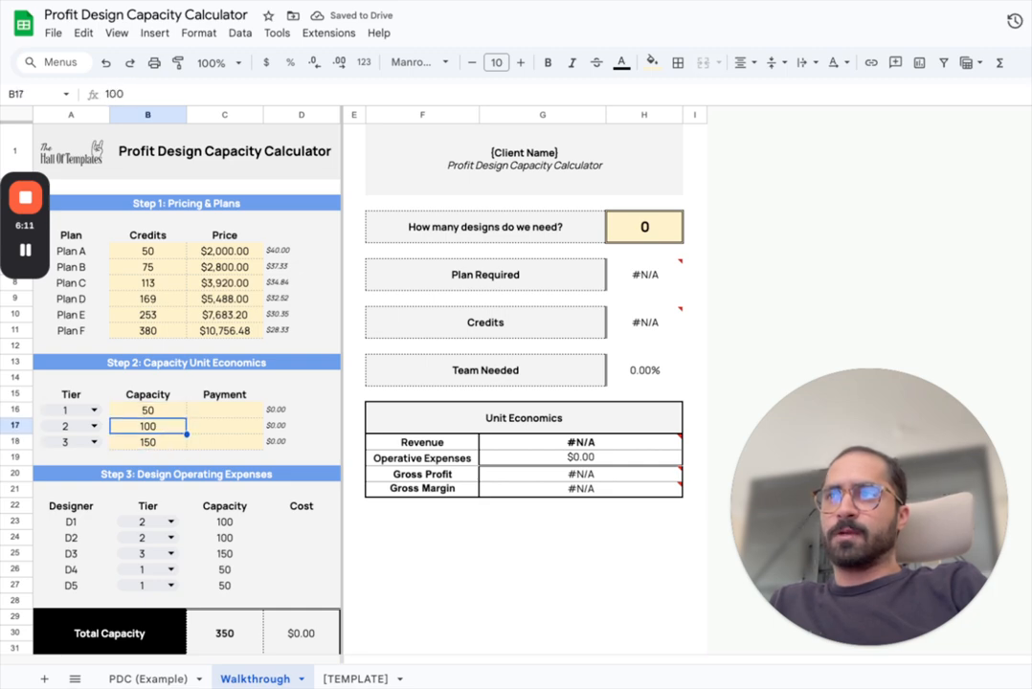
{"action": "key", "text": "Down"}
{"action": "key", "text": "Up"}
{"action": "key", "text": "Up"}
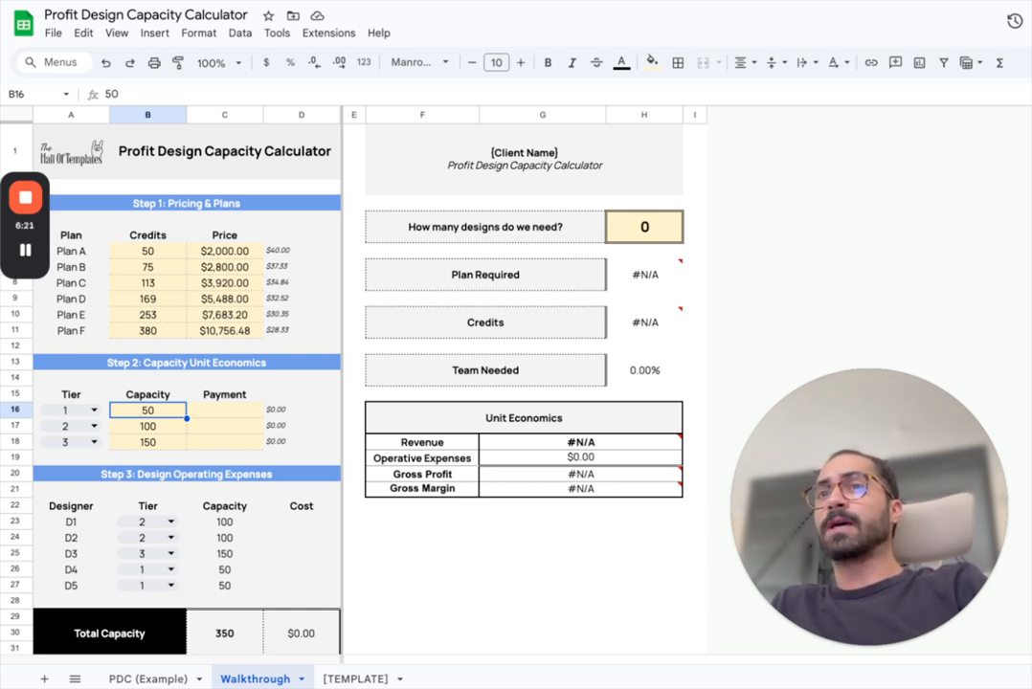
Set the payment for tier 1 to 500 and for tier 2 to 1200 in the Step 2 table
{"action": "left_click", "coordinate": [225, 410]}
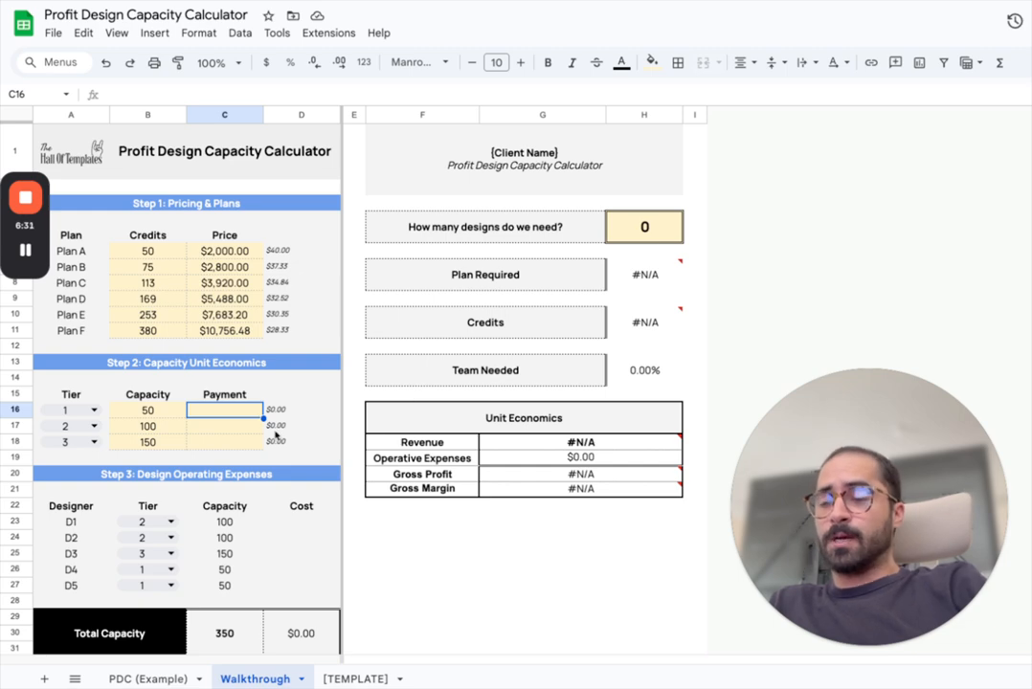
{"action": "type", "text": "500"}
{"action": "key", "text": "Return"}
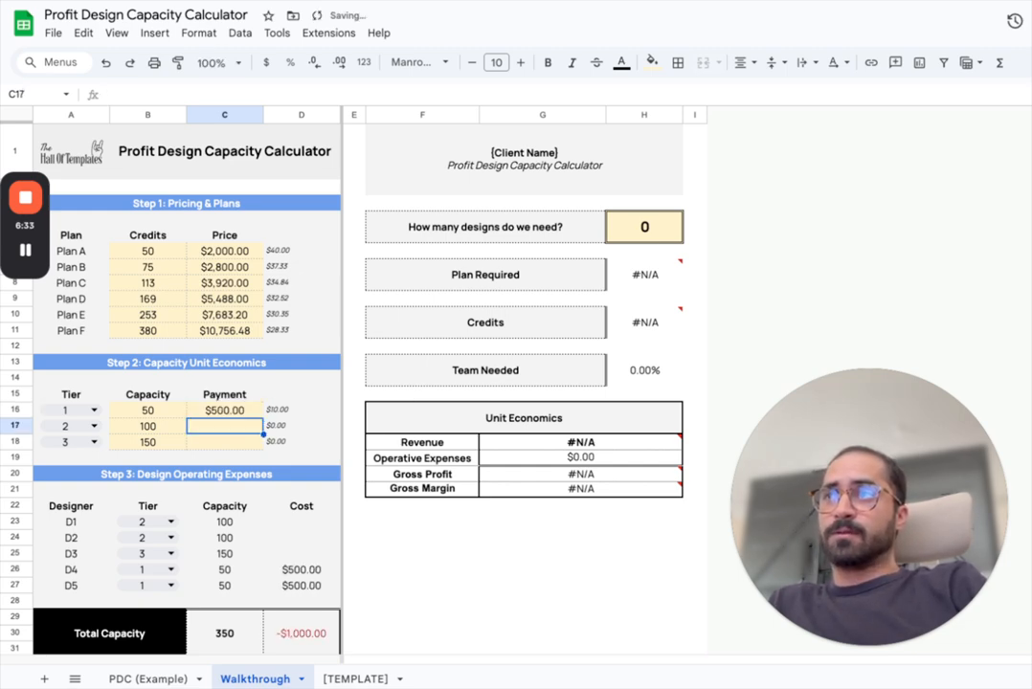
{"action": "type", "text": "1200"}
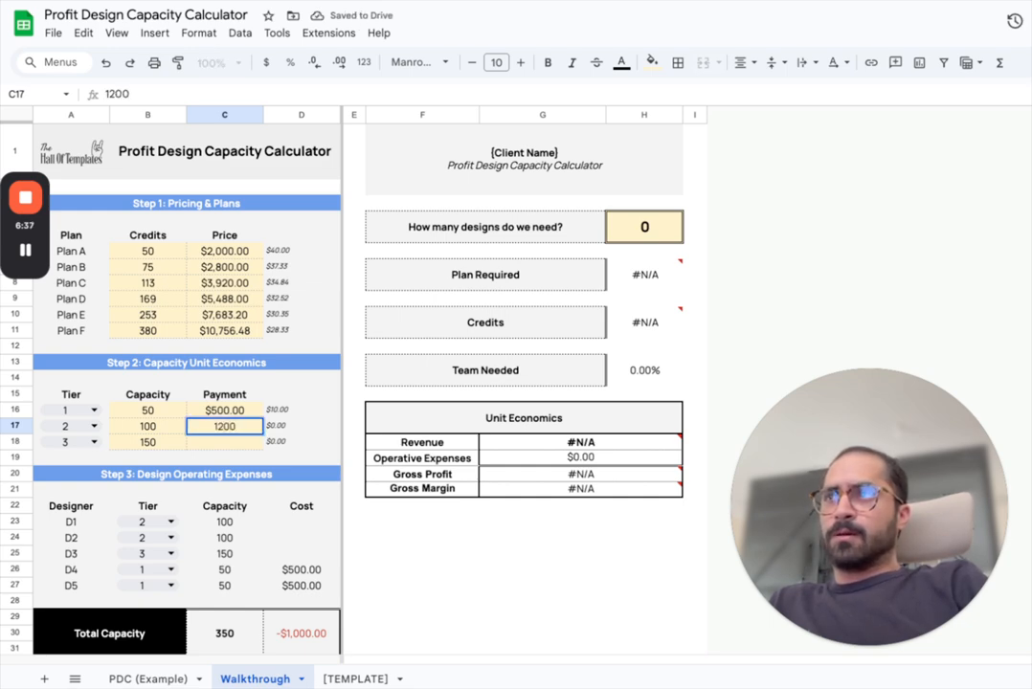
{"action": "key", "text": "Return"}
{"action": "key", "text": "Up"}
{"action": "key", "text": "Left"}
{"action": "key", "text": "Left"}
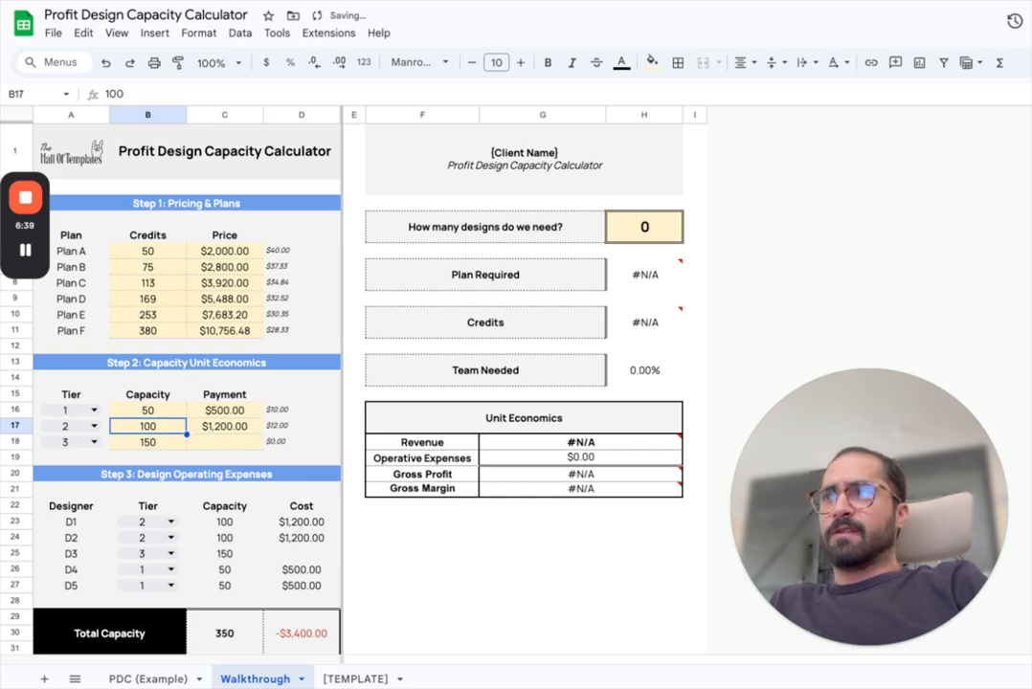
Enter 1900 as the tier 3 payment and replace it with 2000
{"action": "key", "text": "Right"}
{"action": "key", "text": "Right"}
{"action": "key", "text": "Down"}
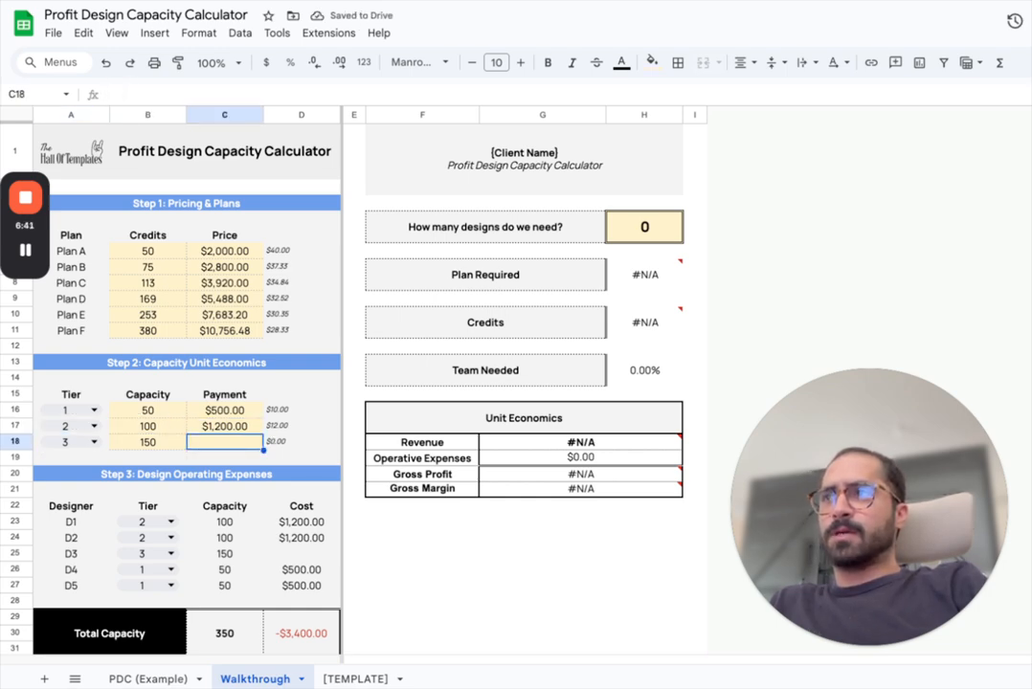
{"action": "type", "text": "1900"}
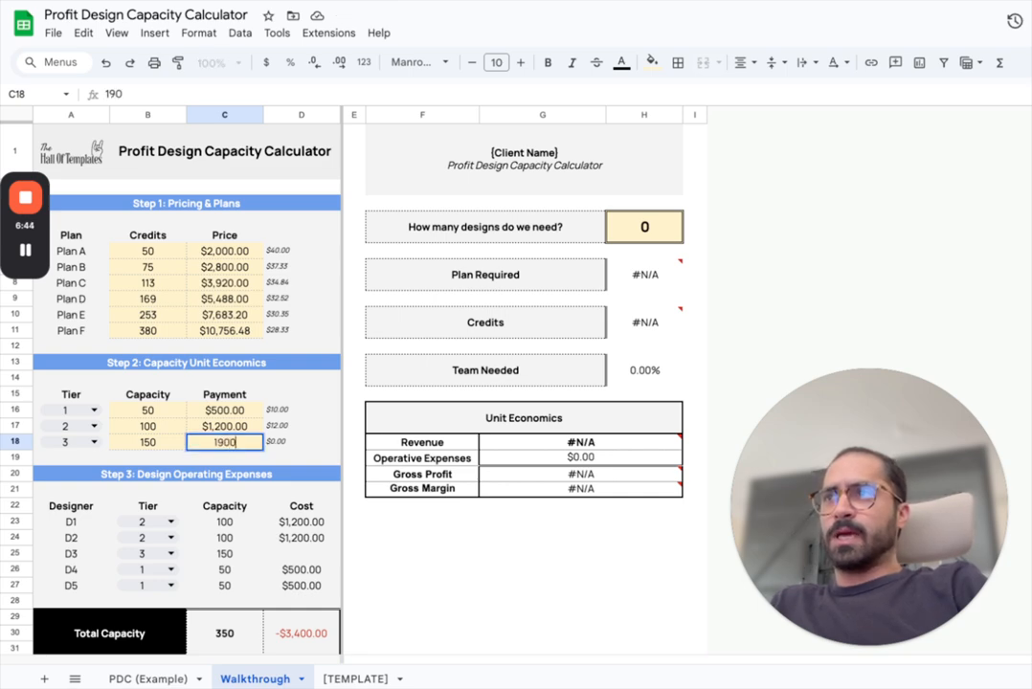
{"action": "key", "text": "Return"}
{"action": "key", "text": "Up"}
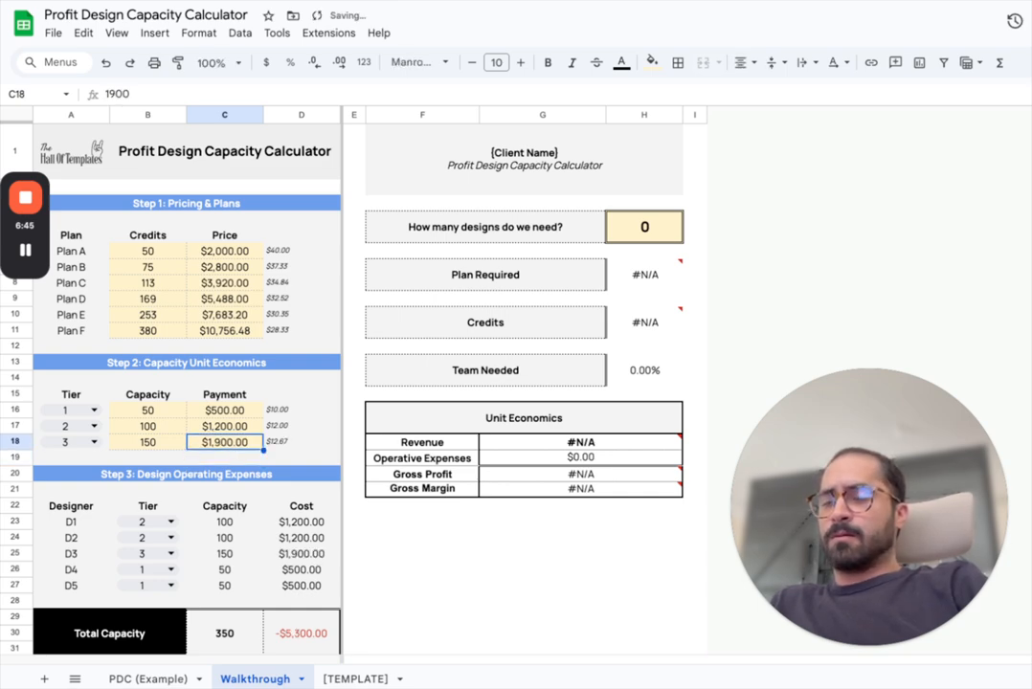
{"action": "type", "text": "2000"}
{"action": "key", "text": "Return"}
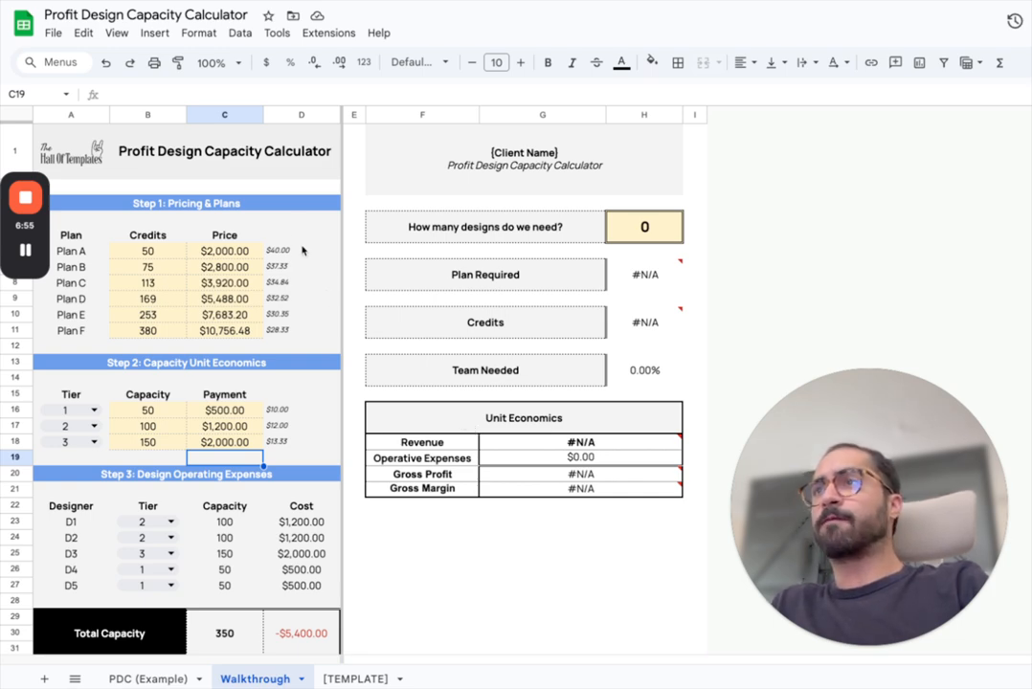
Examine the Step 3 section's lookup formulas for the designers' capacity and cost
{"action": "left_click", "coordinate": [153, 283]}
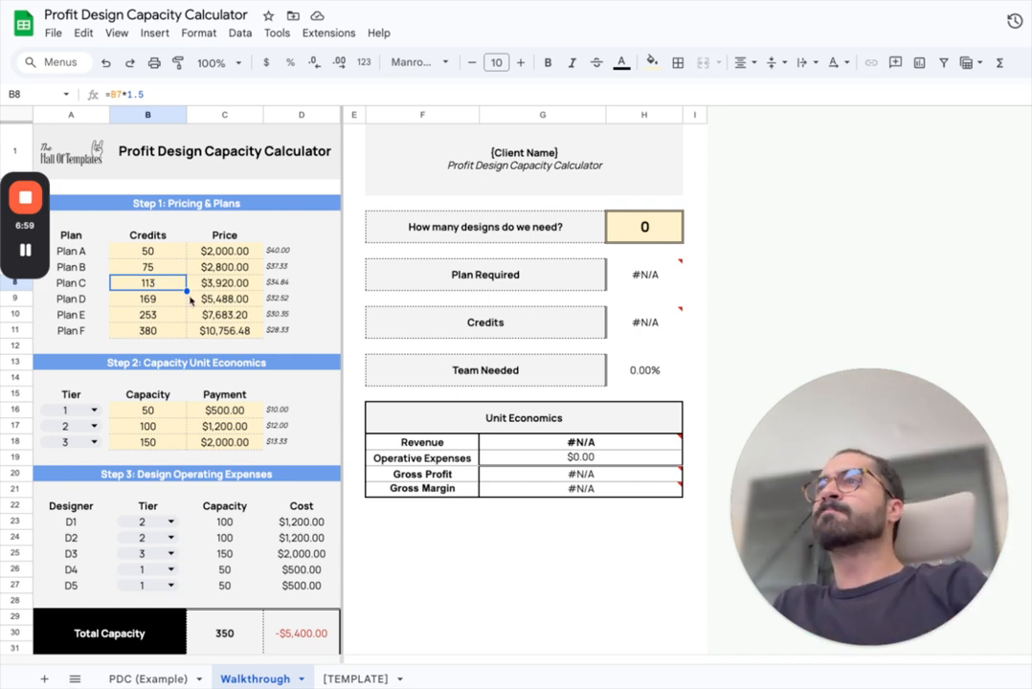
{"action": "scroll", "coordinate": [198, 322], "scroll_direction": "down", "scroll_amount": 3}
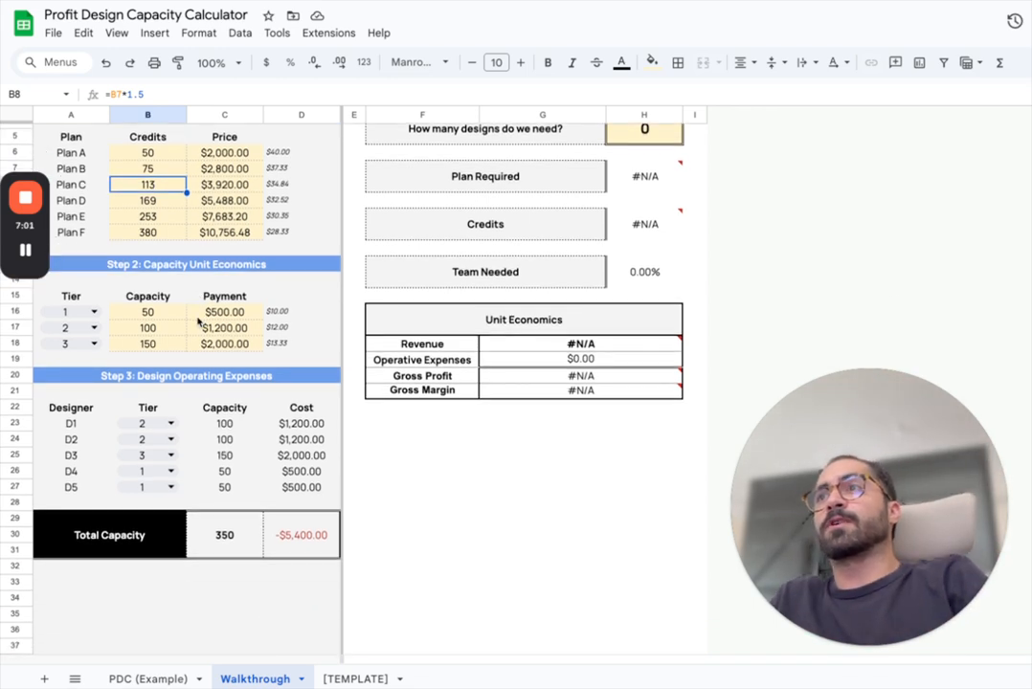
{"action": "left_click", "coordinate": [192, 378]}
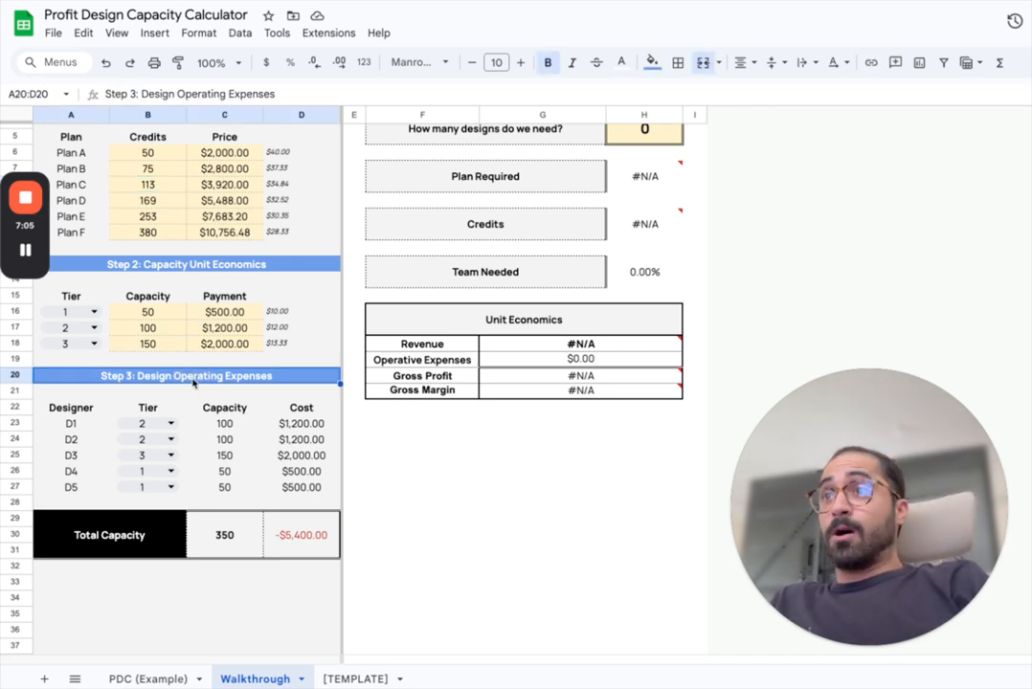
{"action": "left_click", "coordinate": [222, 422]}
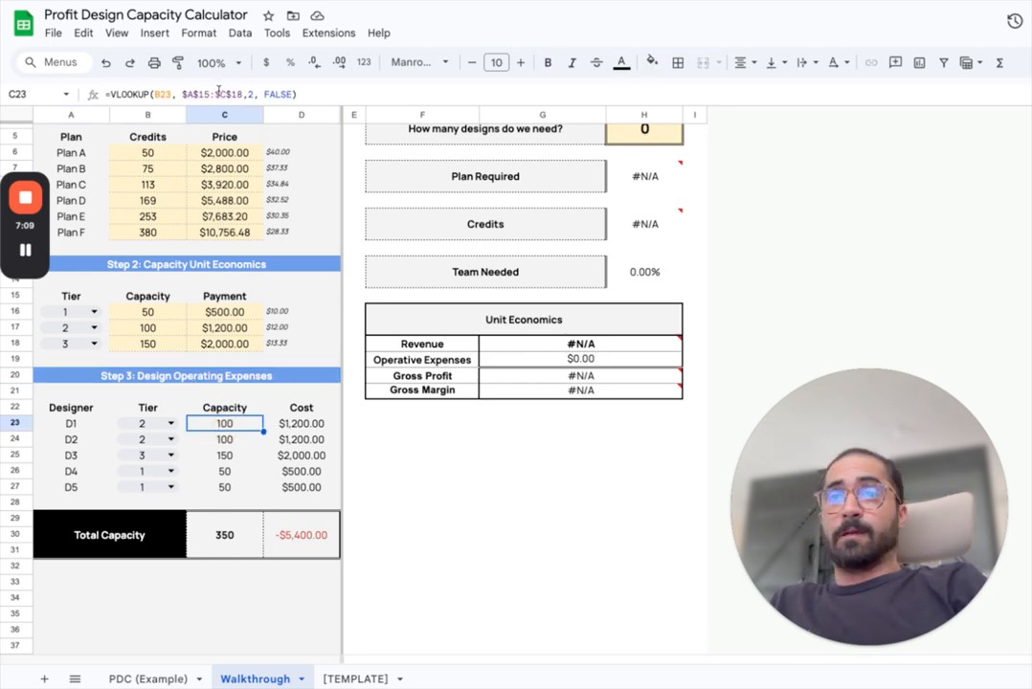
{"action": "left_click", "coordinate": [228, 442]}
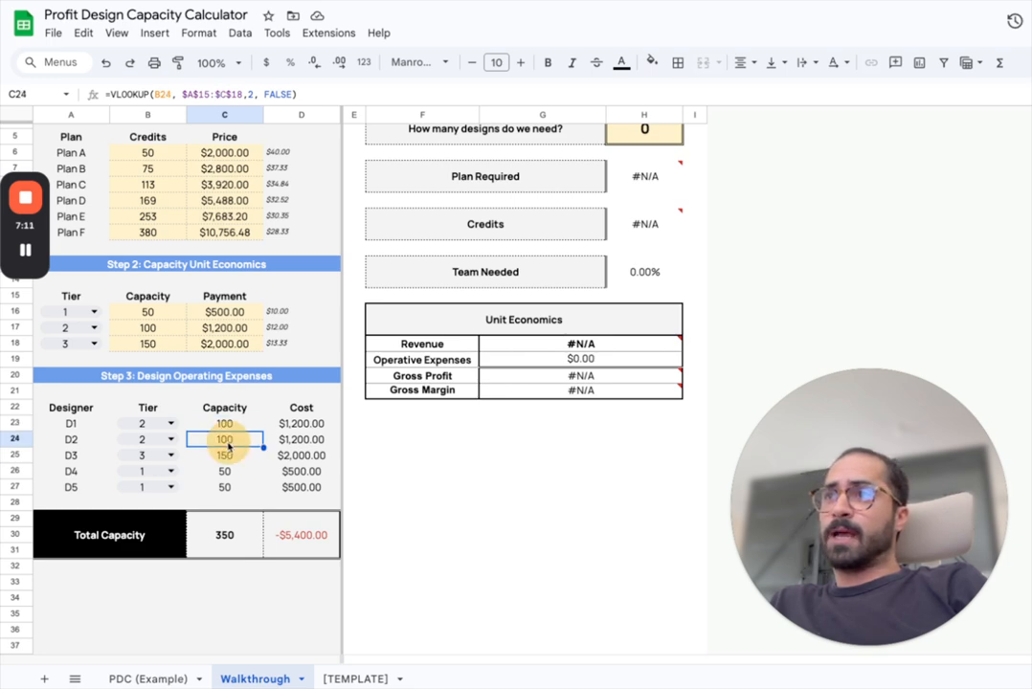
{"action": "left_click", "coordinate": [232, 456]}
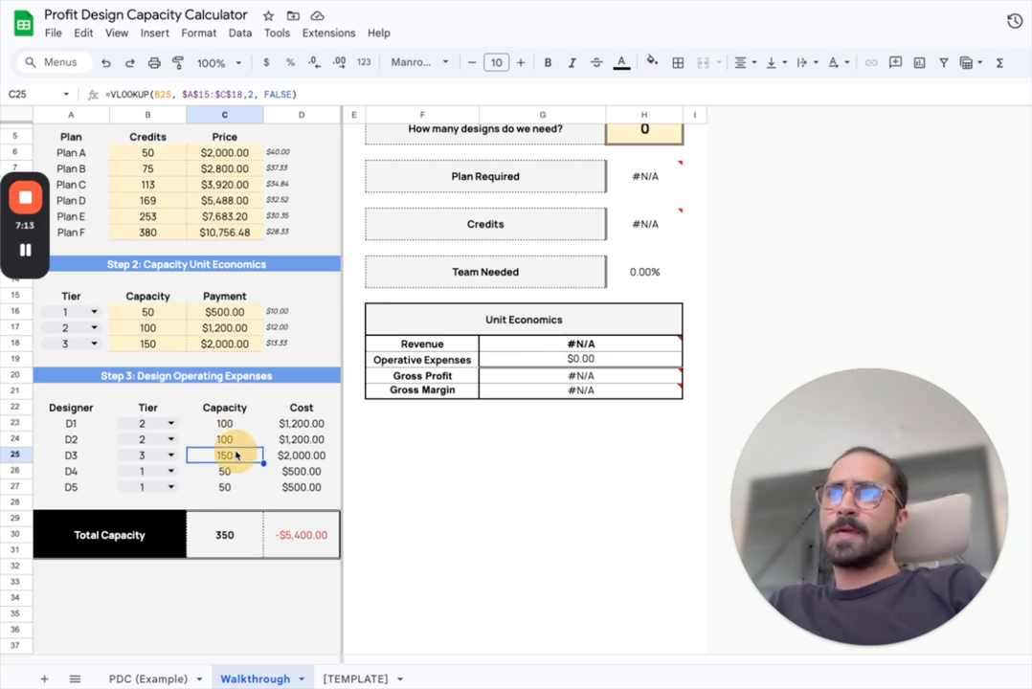
{"action": "left_click", "coordinate": [312, 424]}
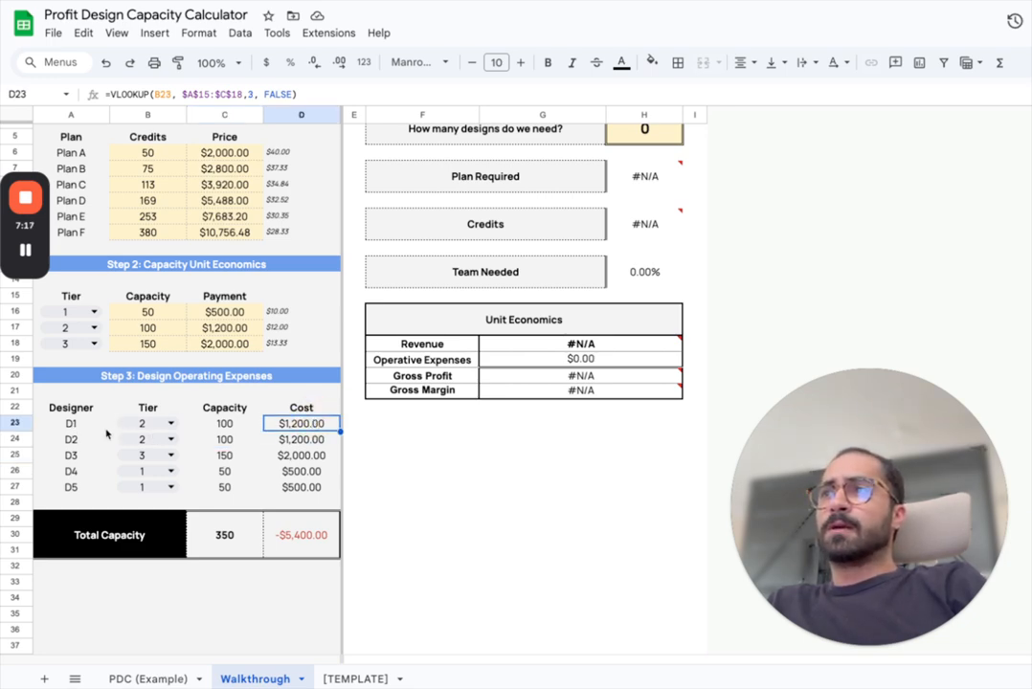
Shade designer cells D1 through D5 in the Step 3 table with the light yellow input-cell fill
{"action": "left_click_drag", "start_coordinate": [70, 423], "coordinate": [77, 487]}
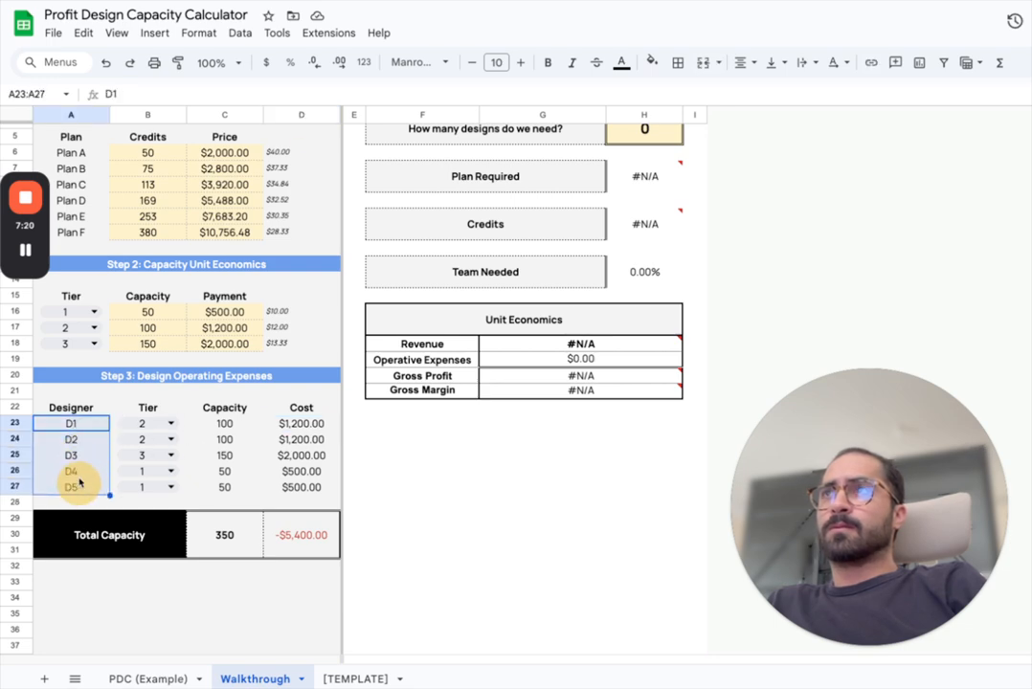
{"action": "left_click", "coordinate": [652, 62]}
{"action": "left_click", "coordinate": [707, 149]}
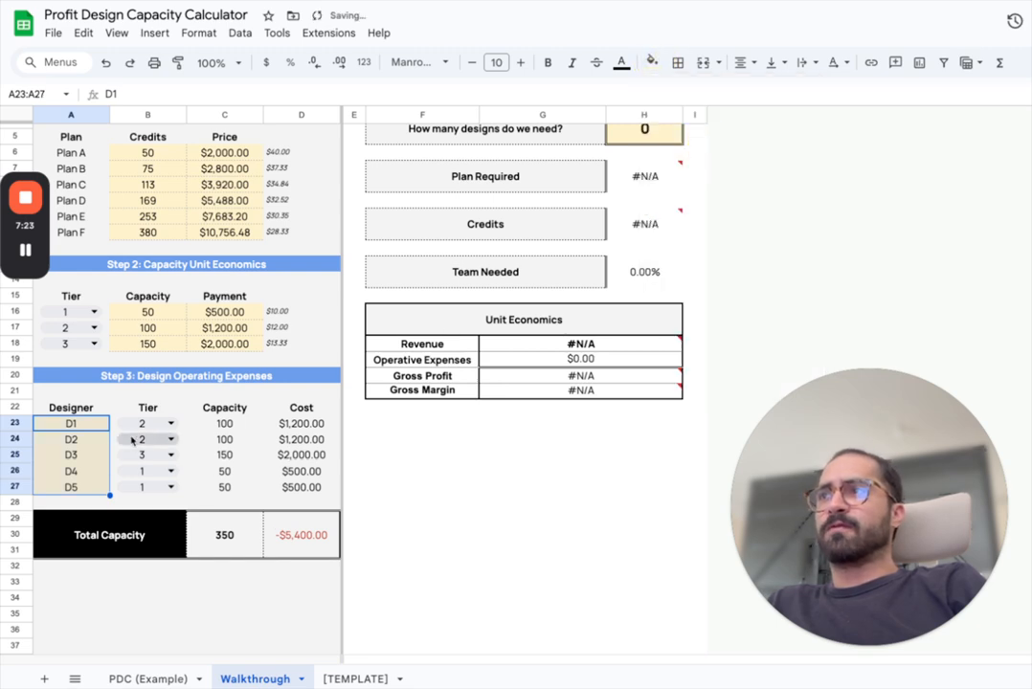
{"action": "left_click", "coordinate": [75, 424]}
{"action": "left_click", "coordinate": [74, 439]}
{"action": "left_click", "coordinate": [76, 455]}
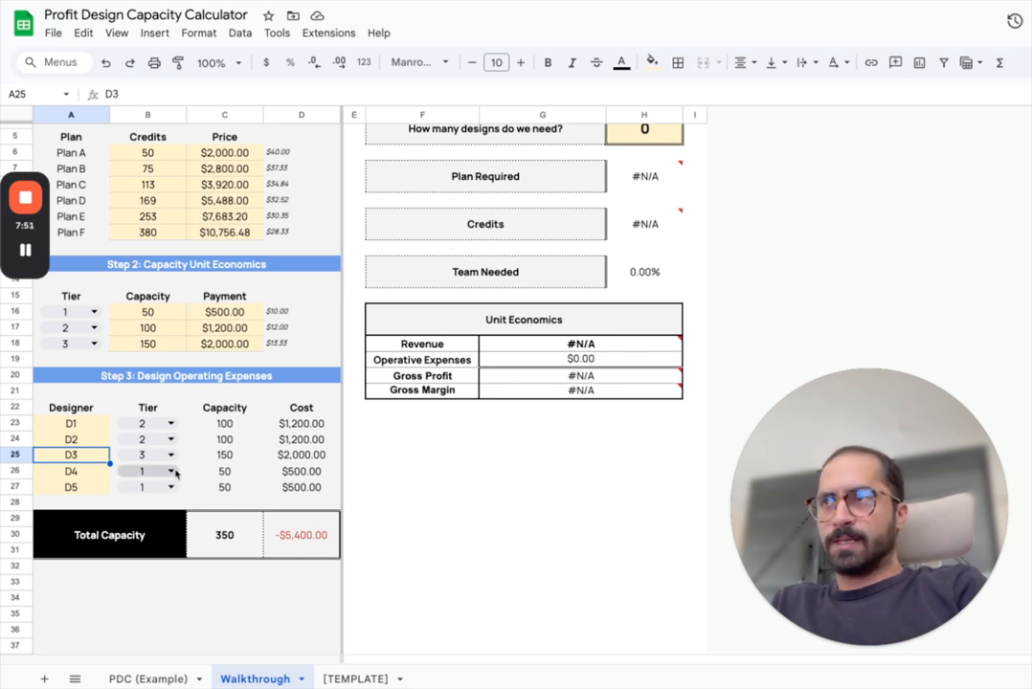
Change designer D4's tier to 2 and designer D1's tier to 1 in the Step 3 table
{"action": "left_click", "coordinate": [144, 471]}
{"action": "left_click", "coordinate": [148, 522]}
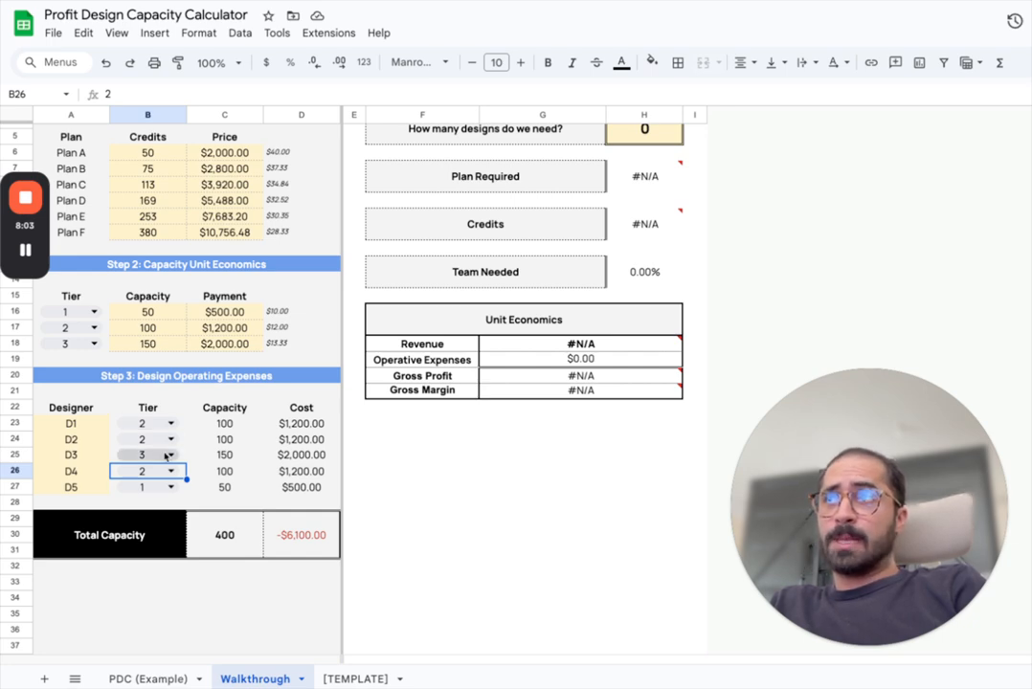
{"action": "left_click", "coordinate": [100, 488]}
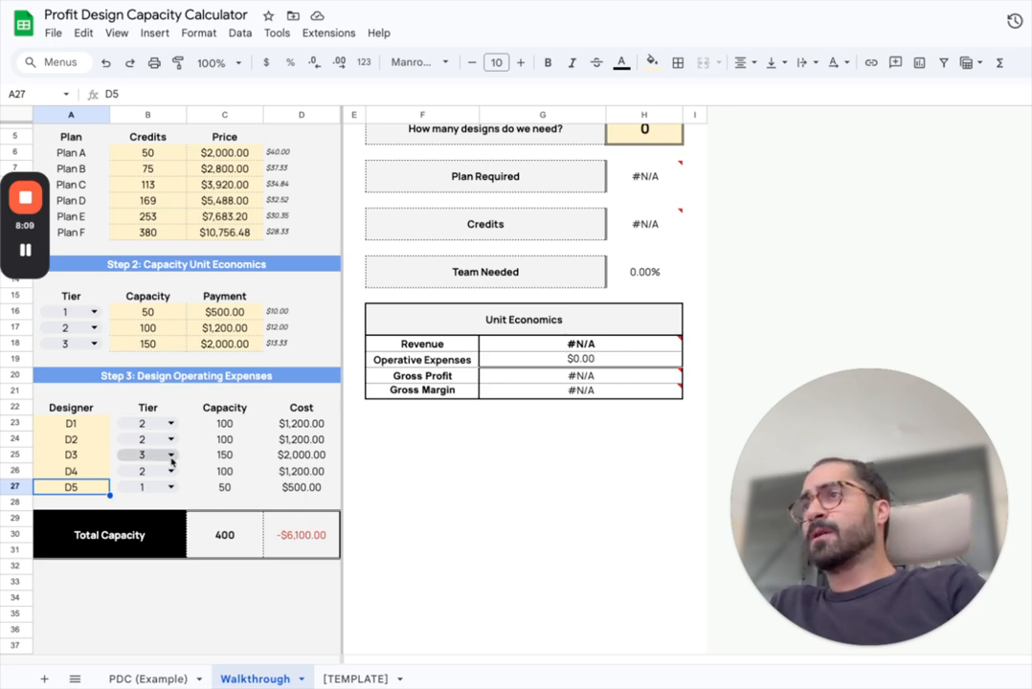
{"action": "left_click", "coordinate": [159, 424]}
{"action": "left_click", "coordinate": [156, 444]}
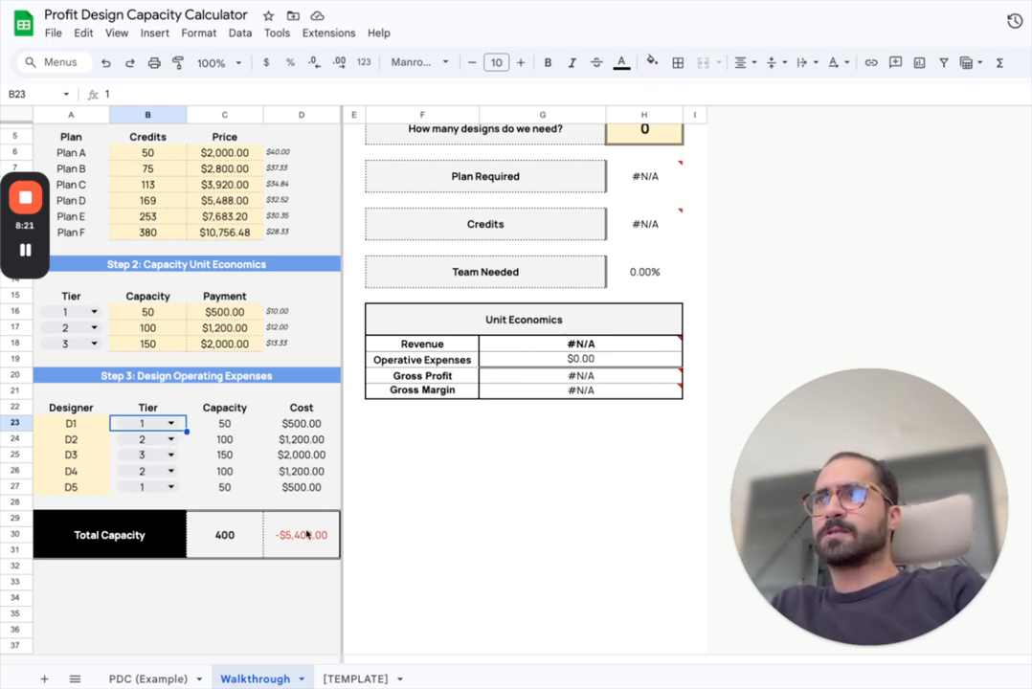
Set the number of designs needed to 150
{"action": "scroll", "coordinate": [307, 535], "scroll_direction": "up", "scroll_amount": 2}
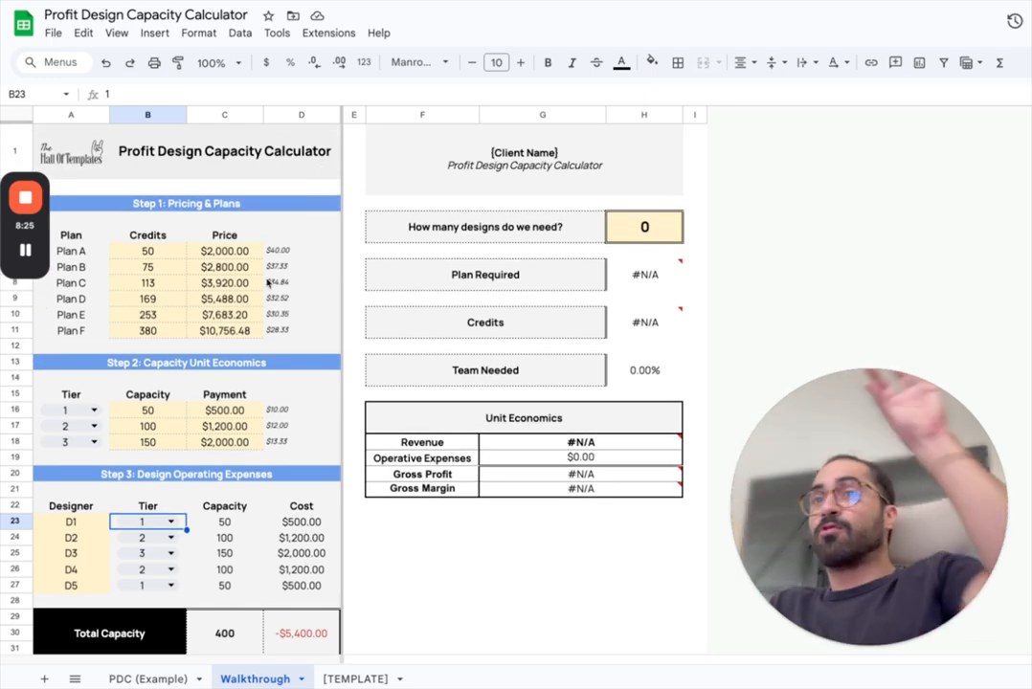
{"action": "left_click", "coordinate": [660, 232]}
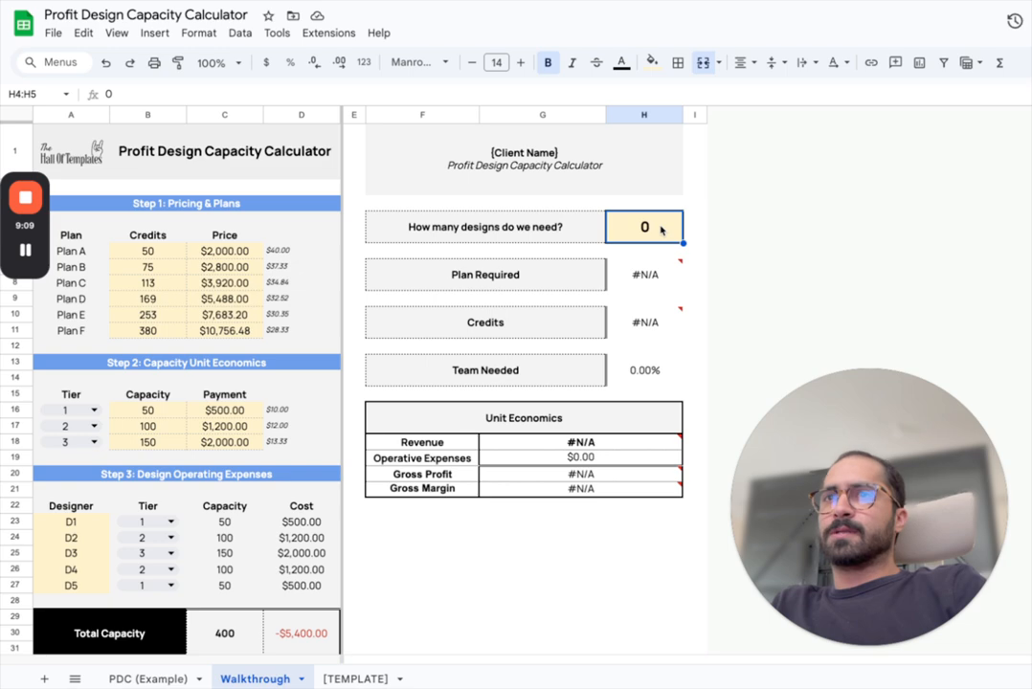
{"action": "type", "text": "150"}
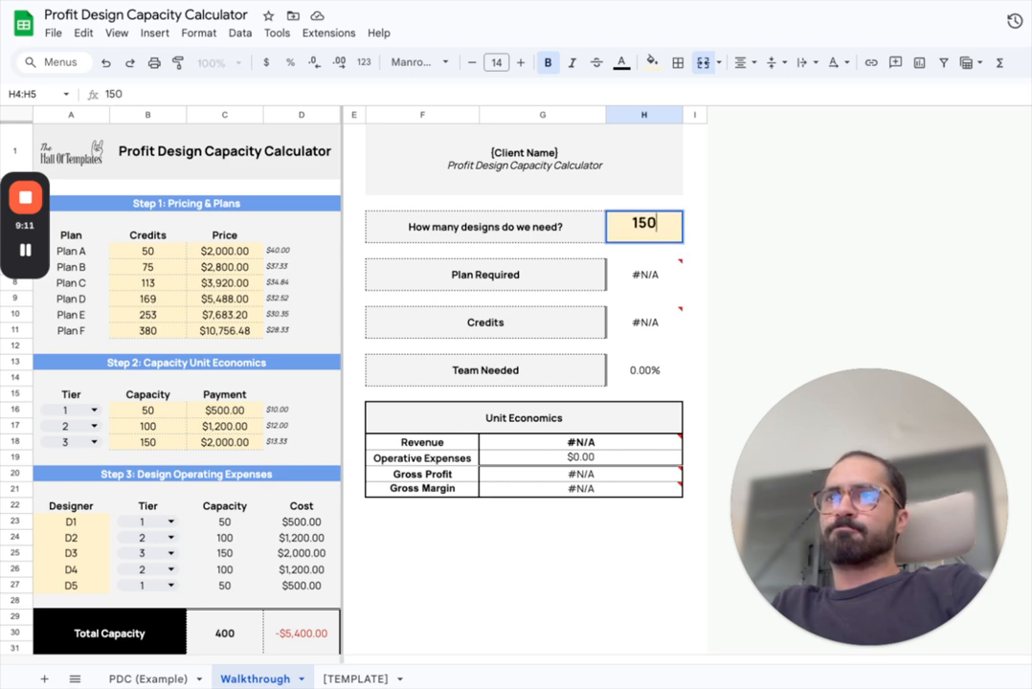
{"action": "key", "text": "Return"}
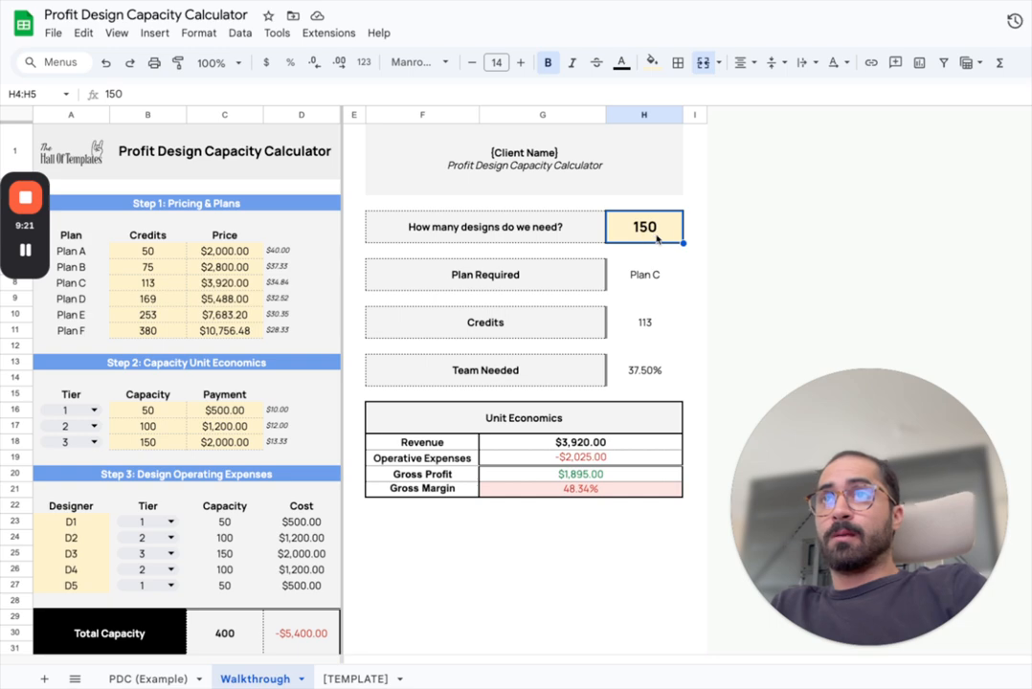
Examine the formulas for Plan Required, Credits and Team Needed, the capacities they draw on, and the Unit Economics table
{"action": "left_click", "coordinate": [537, 274]}
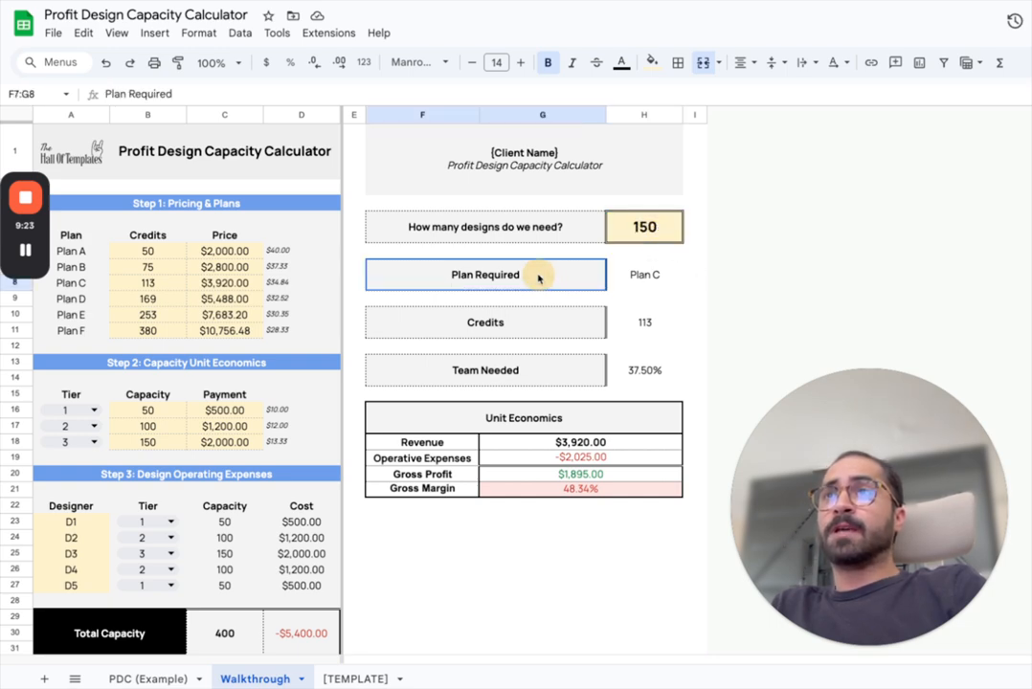
{"action": "left_click", "coordinate": [647, 278]}
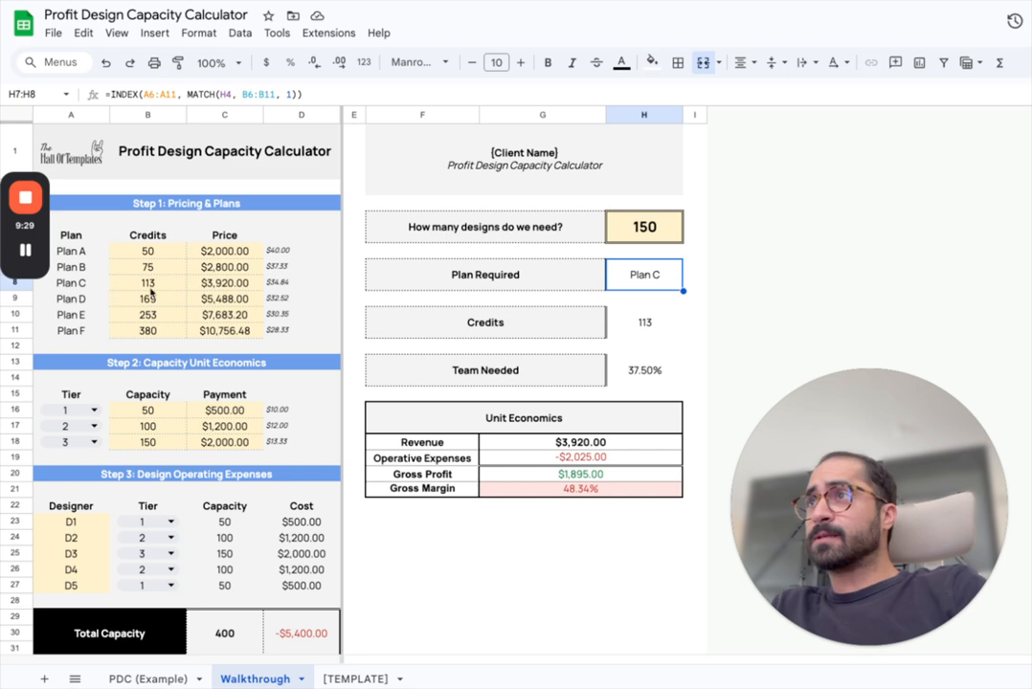
{"action": "left_click", "coordinate": [670, 325]}
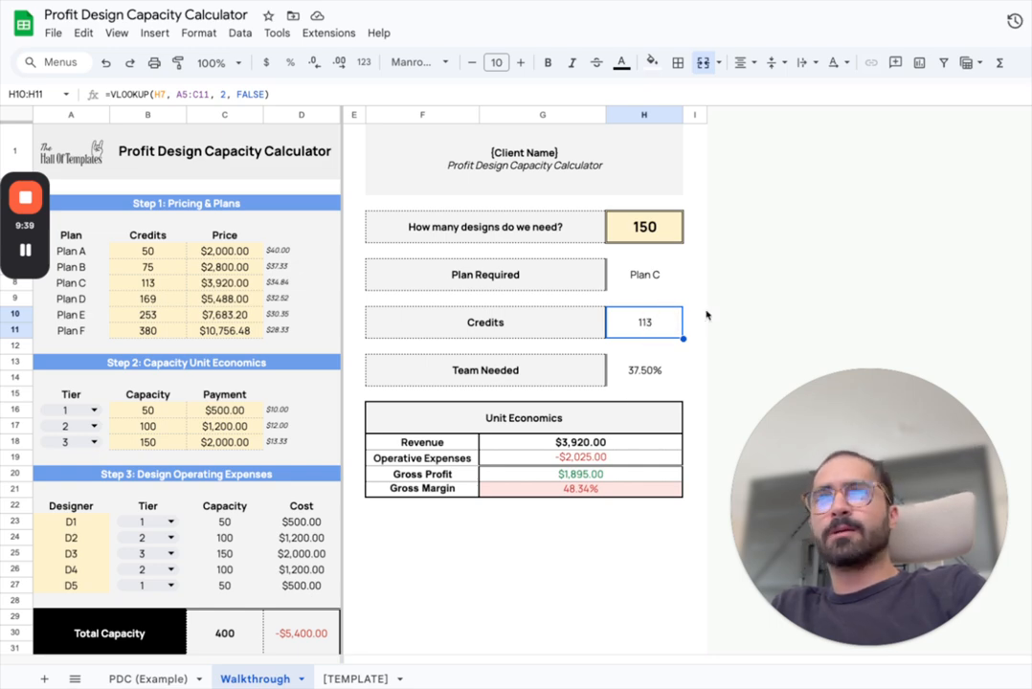
{"action": "left_click", "coordinate": [652, 373]}
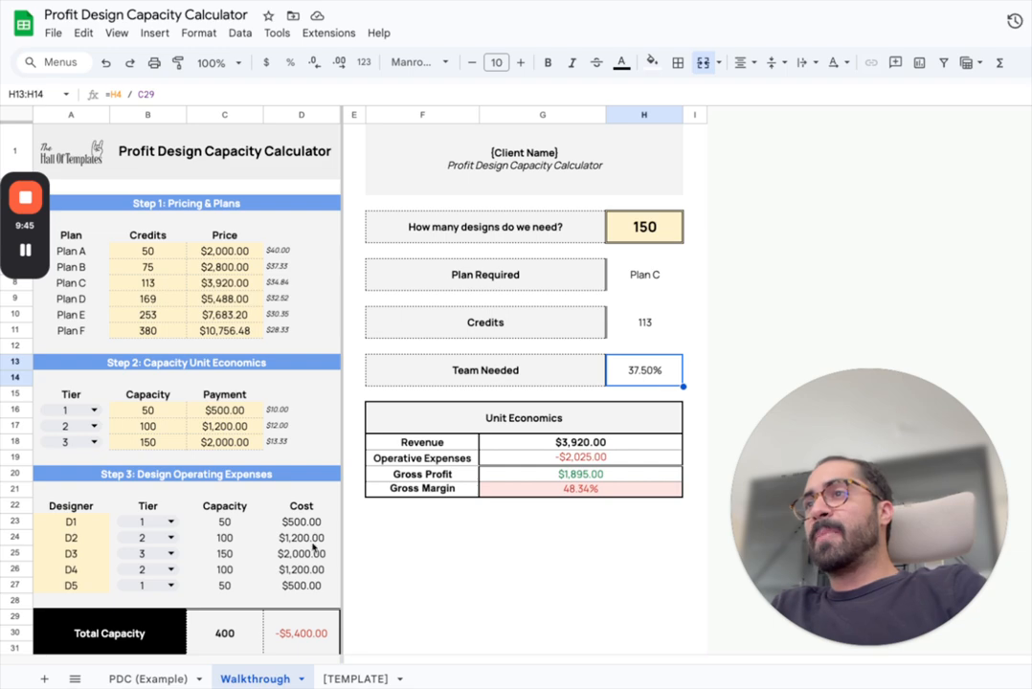
{"action": "scroll", "coordinate": [265, 462], "scroll_direction": "down", "scroll_amount": 1}
{"action": "left_click", "coordinate": [232, 570]}
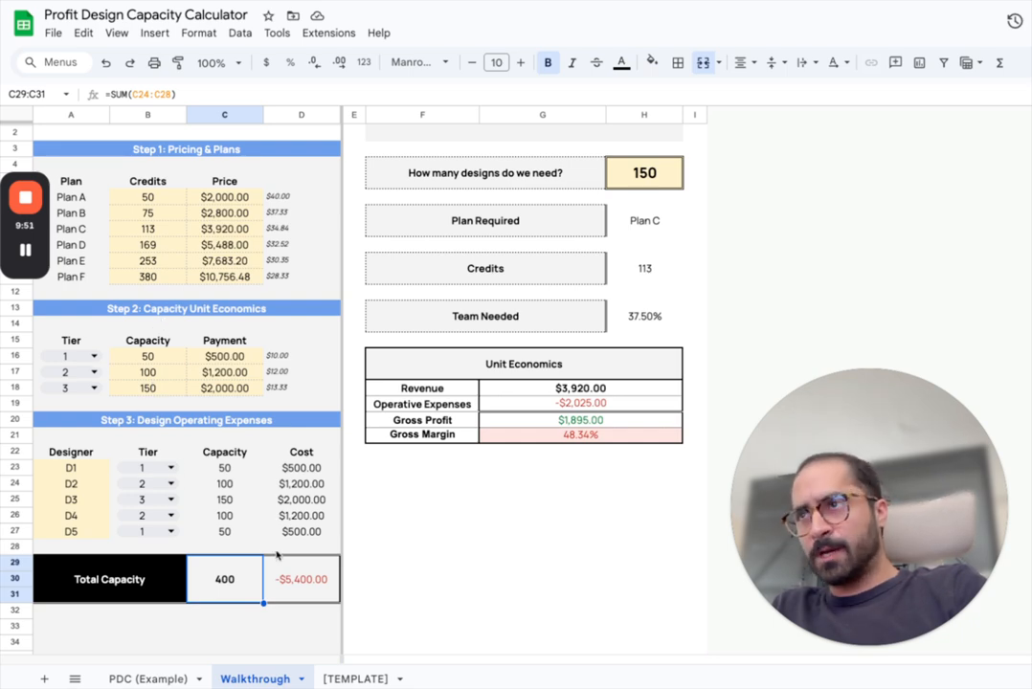
{"action": "left_click", "coordinate": [658, 326]}
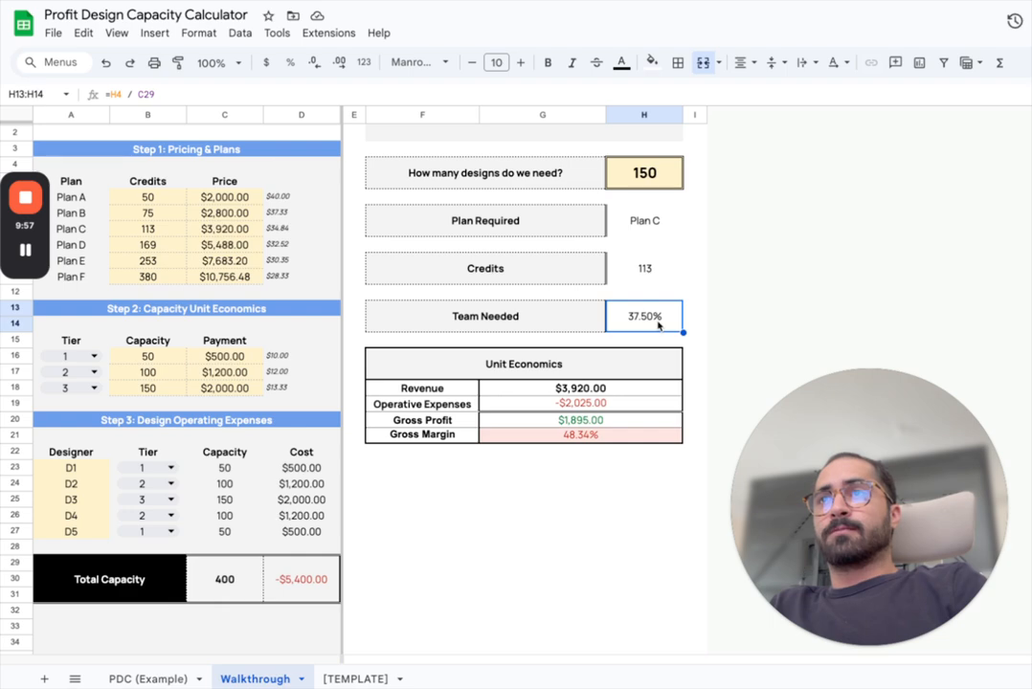
{"action": "left_click_drag", "start_coordinate": [225, 468], "coordinate": [210, 534]}
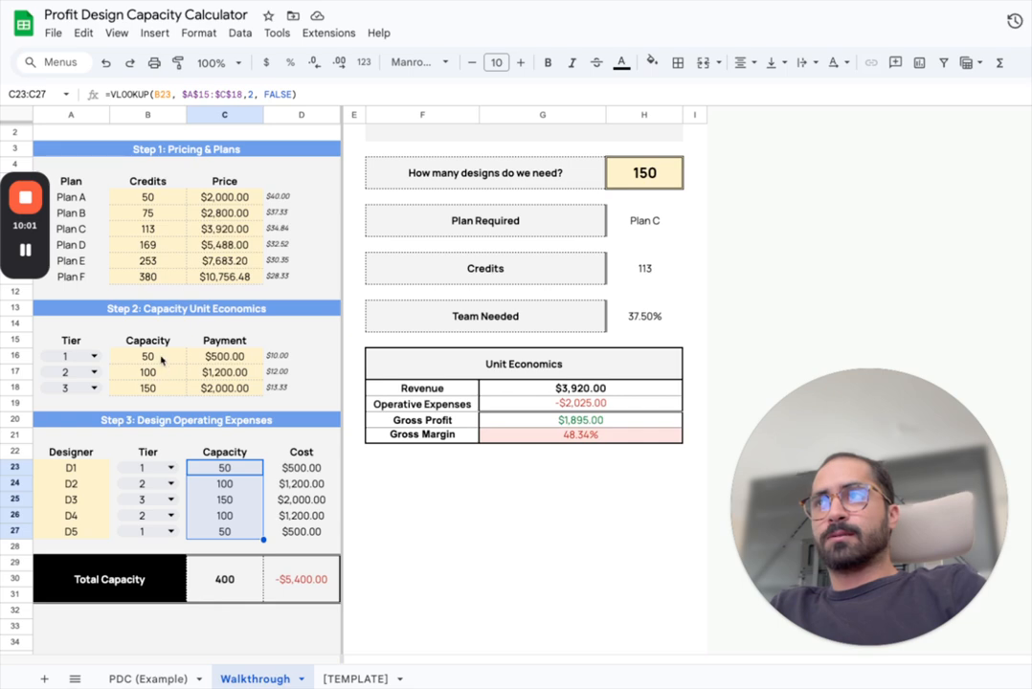
{"action": "left_click_drag", "start_coordinate": [145, 357], "coordinate": [161, 386]}
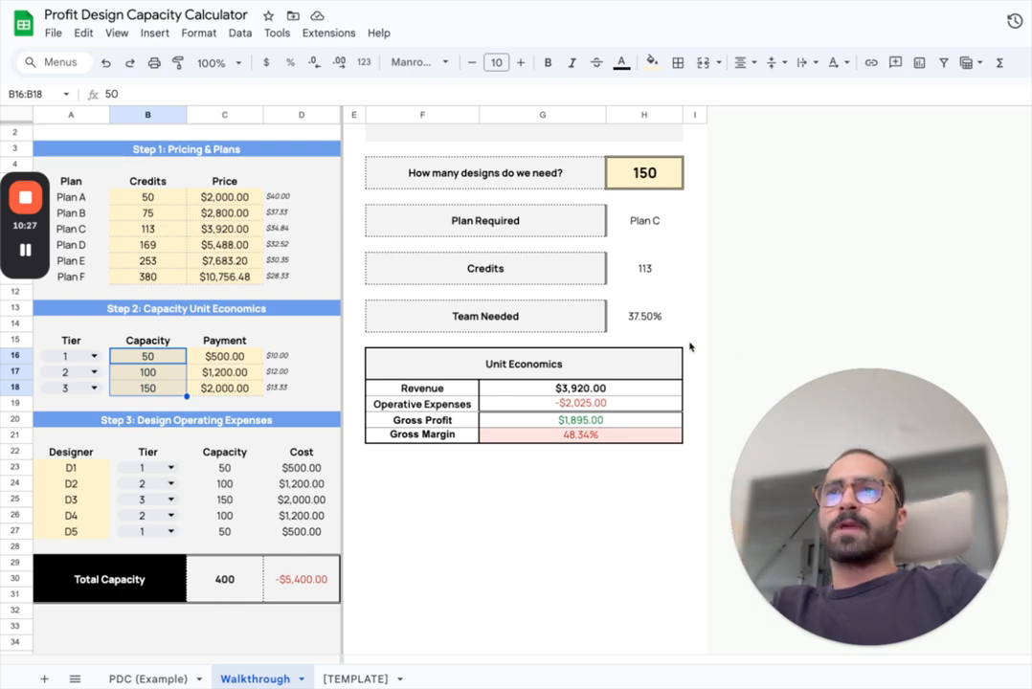
{"action": "left_click", "coordinate": [651, 321]}
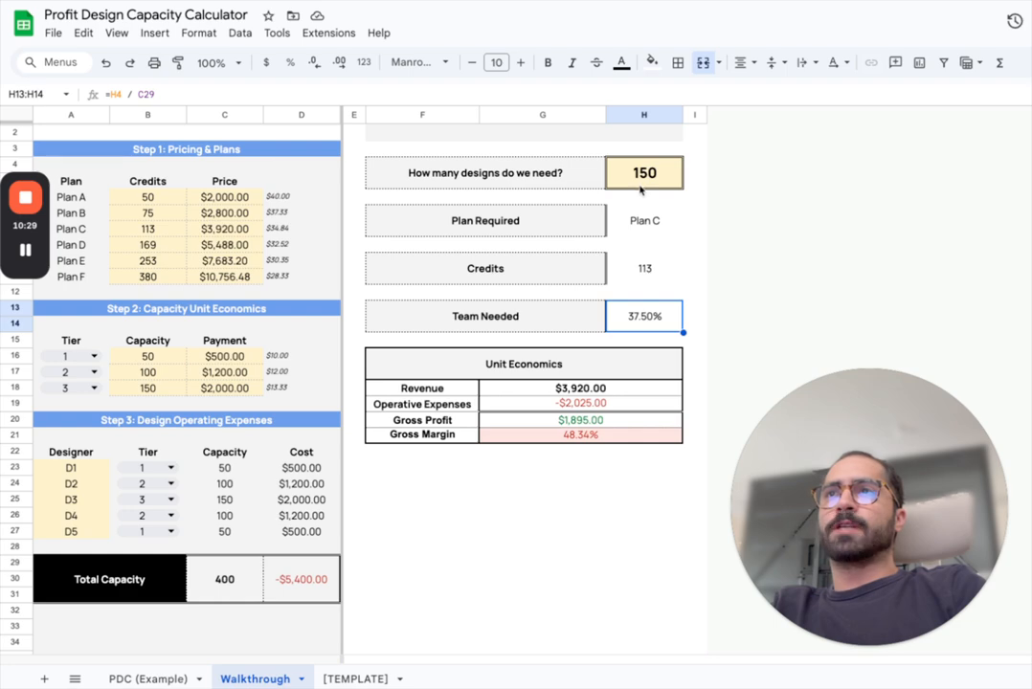
{"action": "left_click", "coordinate": [514, 366]}
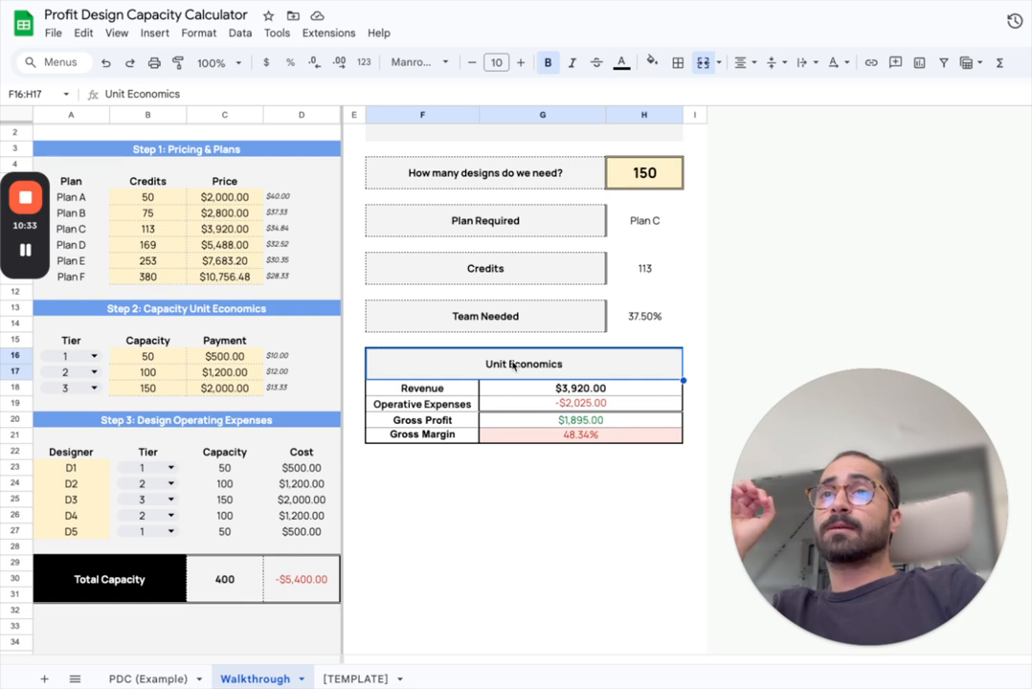
Examine the Revenue formula in the Unit Economics table and the Step 1 plan price it looks up
{"action": "left_click", "coordinate": [573, 393]}
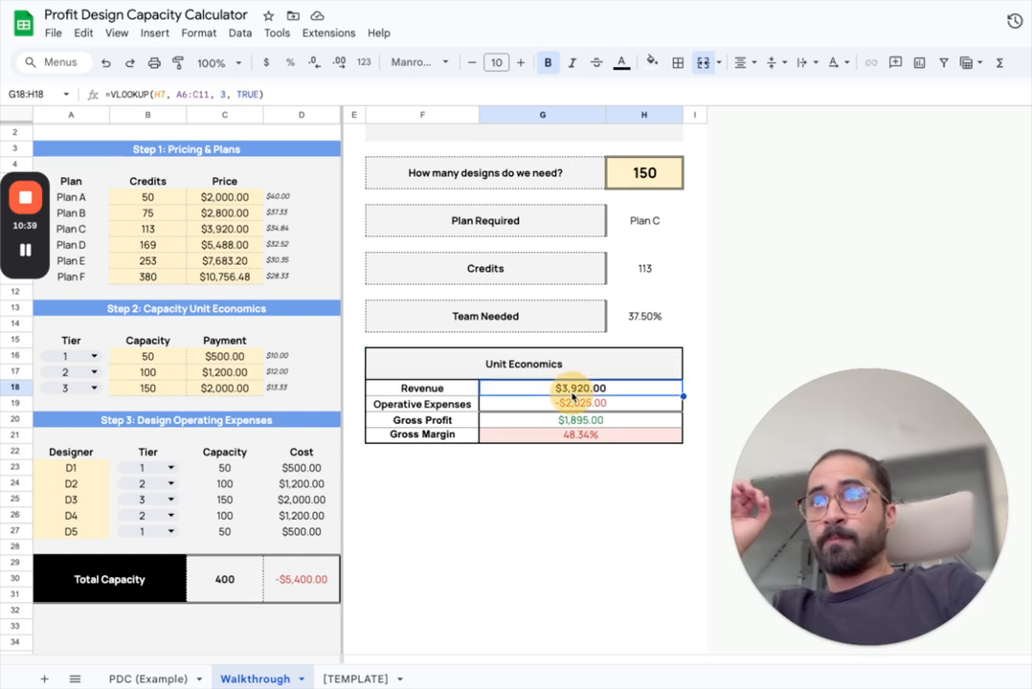
{"action": "left_click", "coordinate": [436, 389]}
{"action": "left_click", "coordinate": [572, 389]}
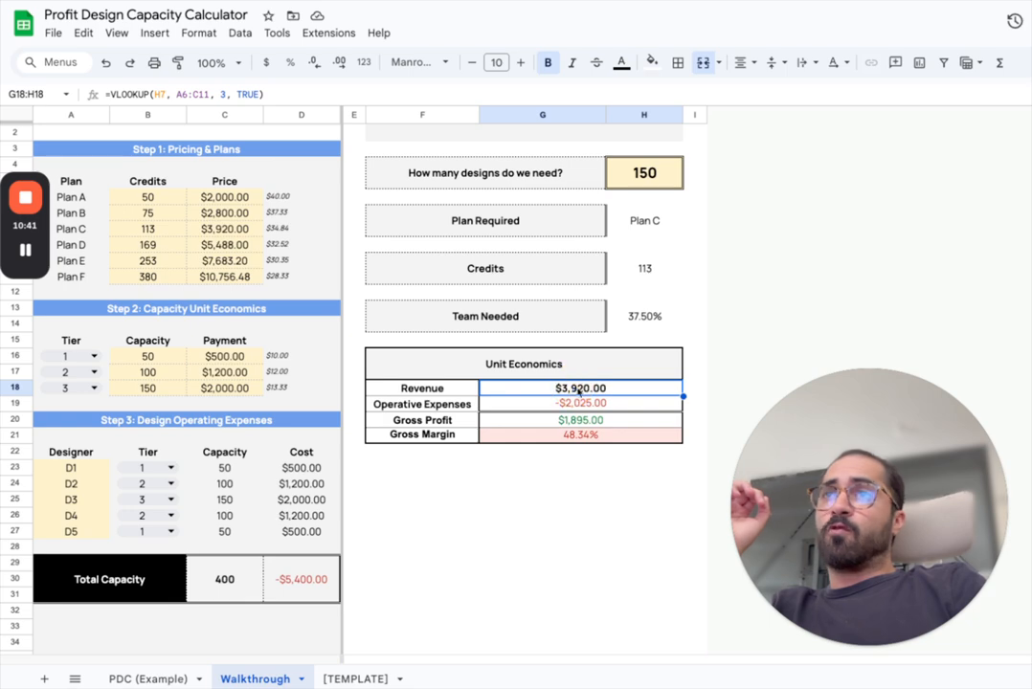
{"action": "scroll", "coordinate": [646, 311], "scroll_direction": "up", "scroll_amount": 2}
{"action": "left_click", "coordinate": [583, 444]}
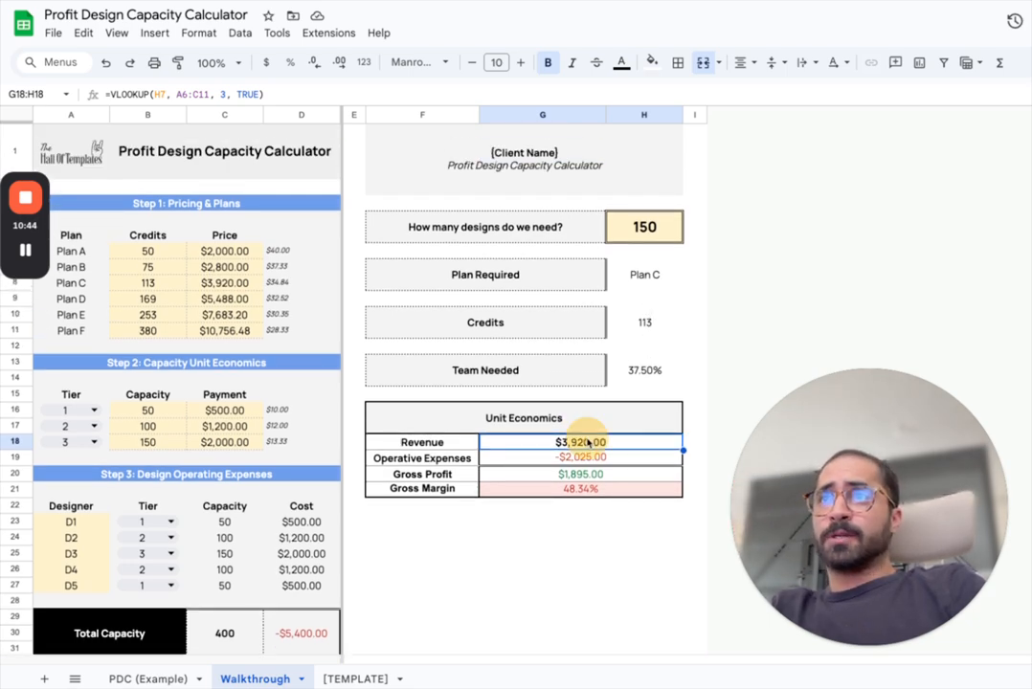
{"action": "left_click", "coordinate": [224, 283]}
{"action": "left_click", "coordinate": [559, 444]}
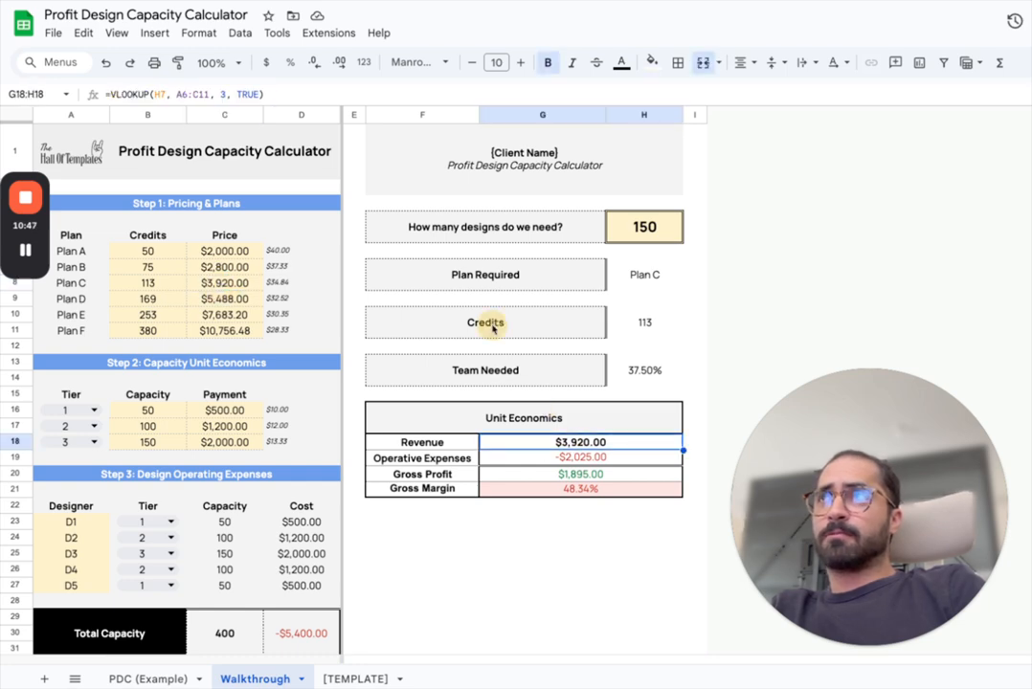
{"action": "left_click", "coordinate": [279, 95]}
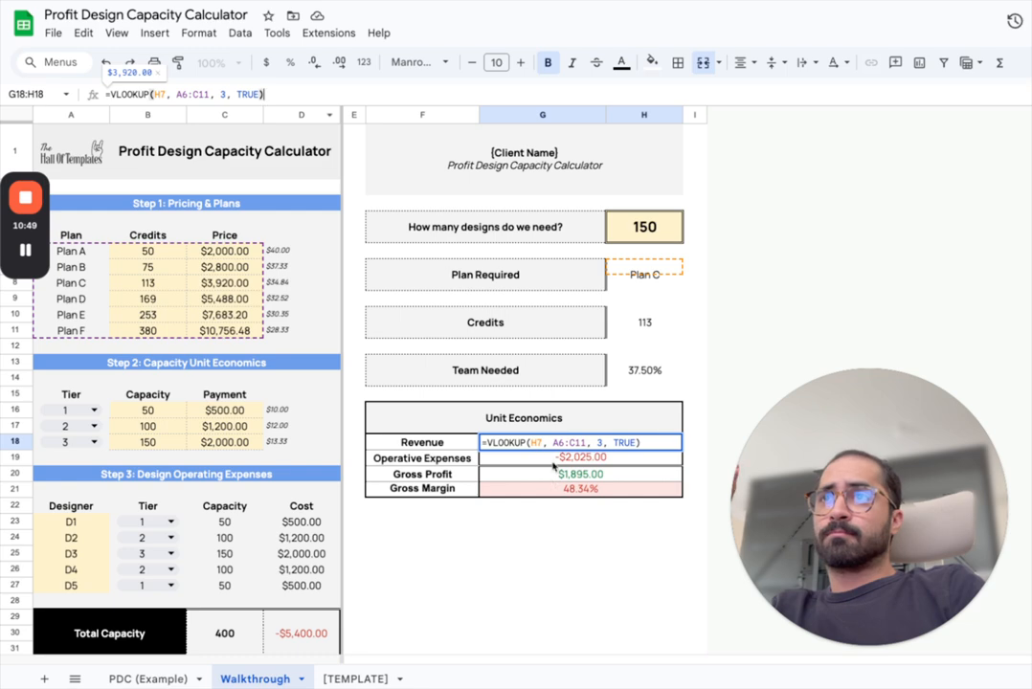
{"action": "key", "text": "Return"}
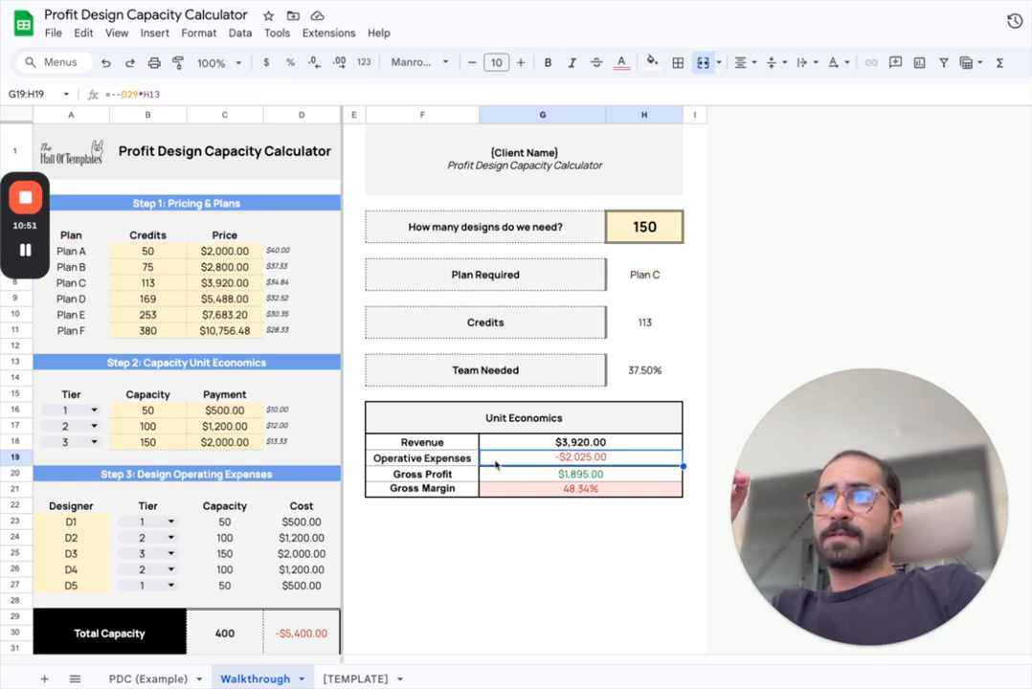
Examine the Operative Expenses, Gross Profit and Gross Margin formulas, along with Plan A's price in the Step 1 table
{"action": "scroll", "coordinate": [579, 450], "scroll_direction": "down", "scroll_amount": 1}
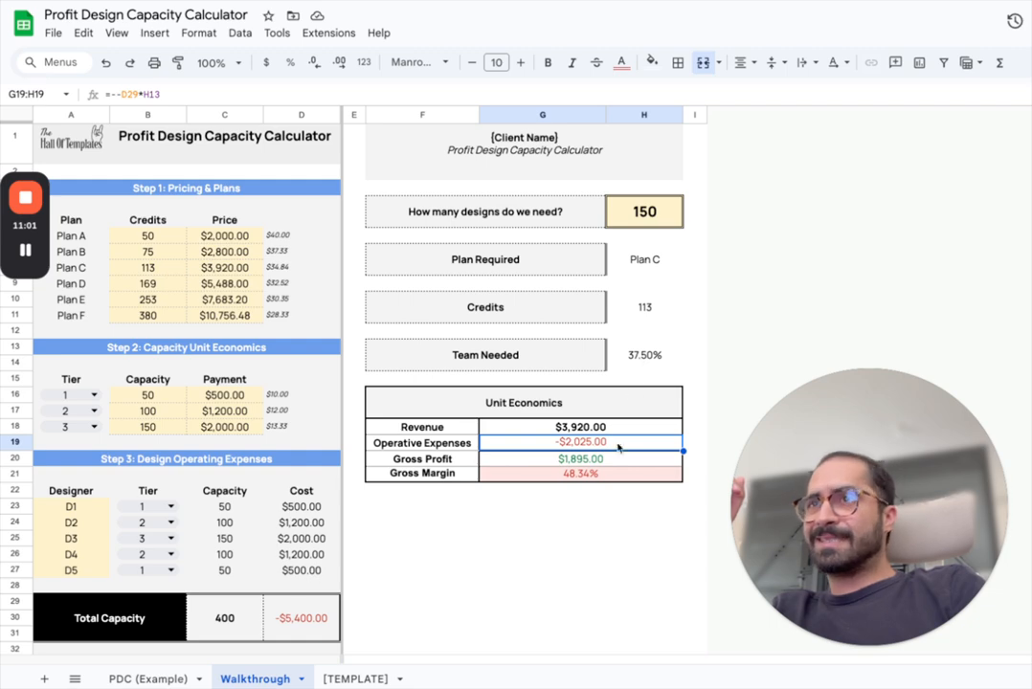
{"action": "left_click", "coordinate": [220, 95]}
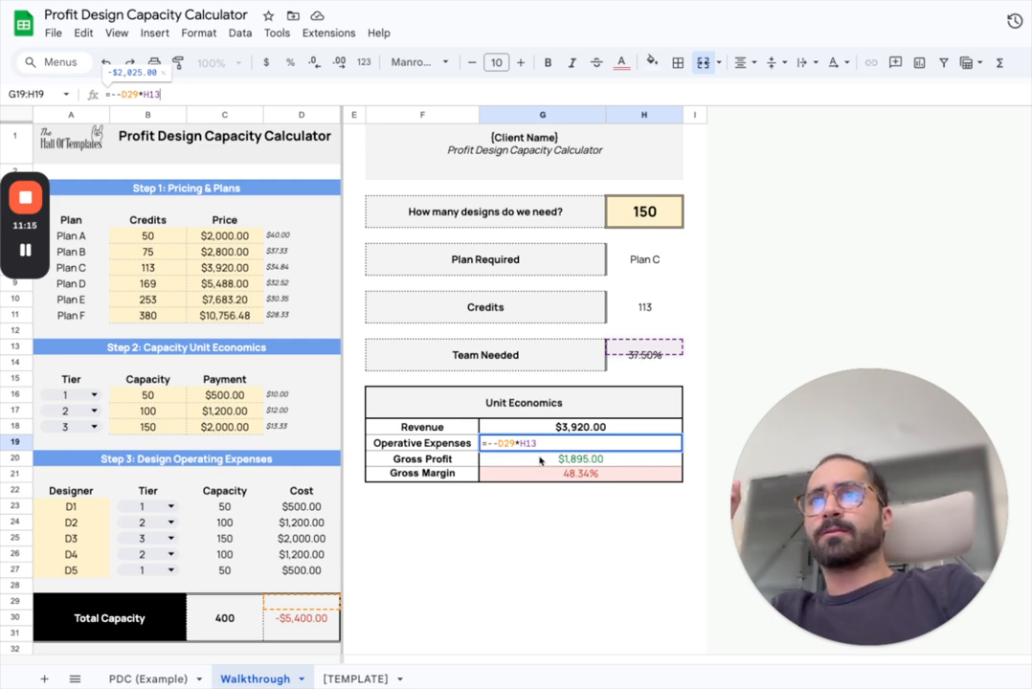
{"action": "key", "text": "Return"}
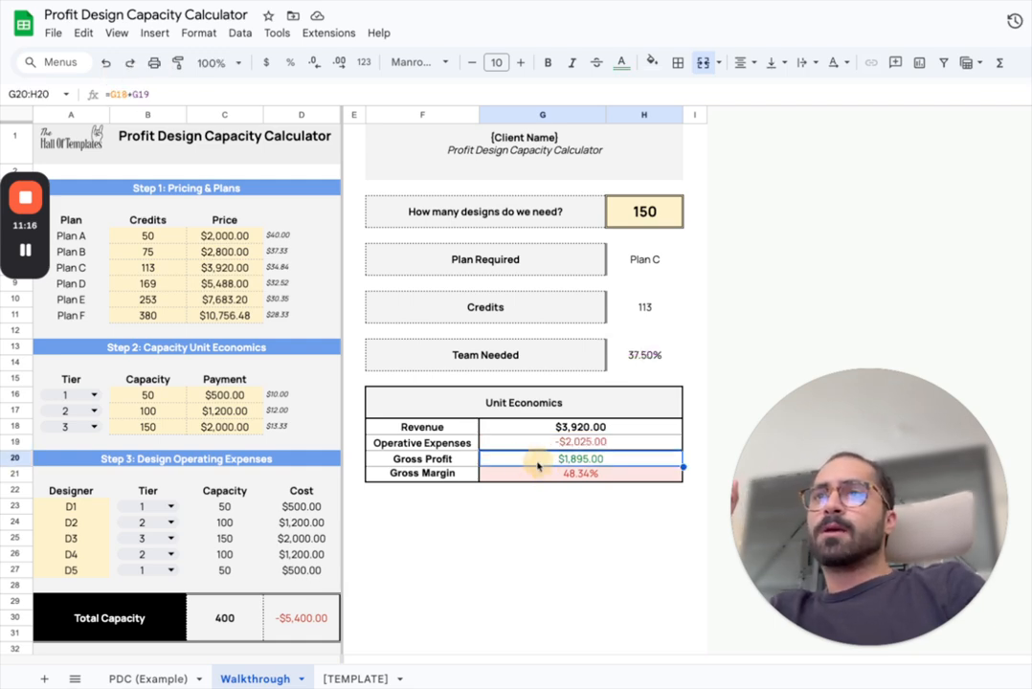
{"action": "left_click", "coordinate": [587, 476]}
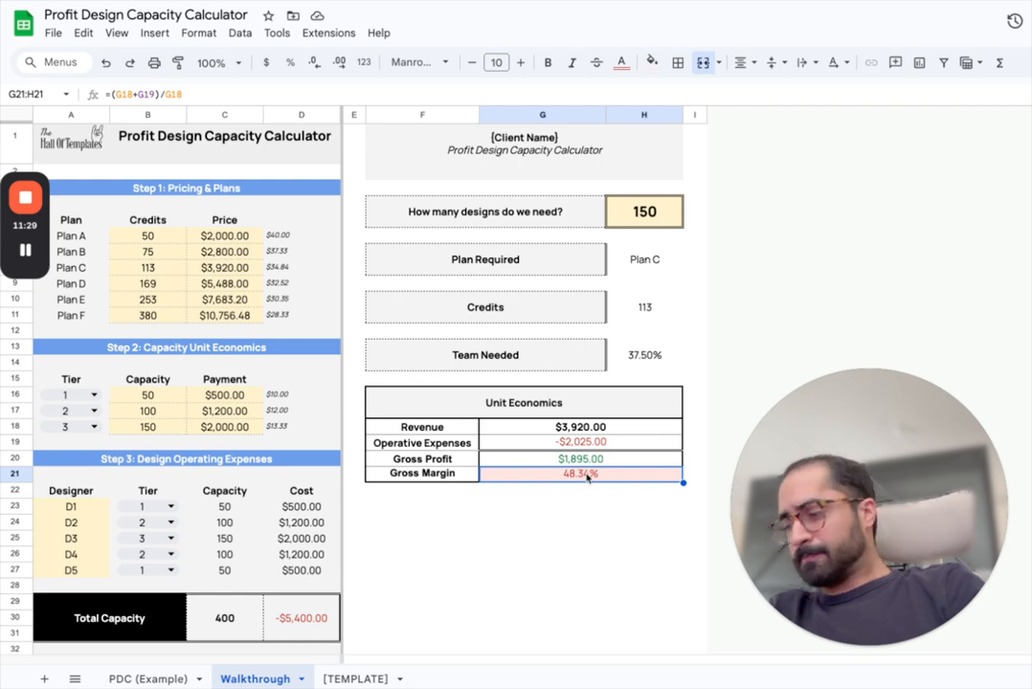
{"action": "left_click", "coordinate": [222, 248]}
{"action": "left_click", "coordinate": [221, 237]}
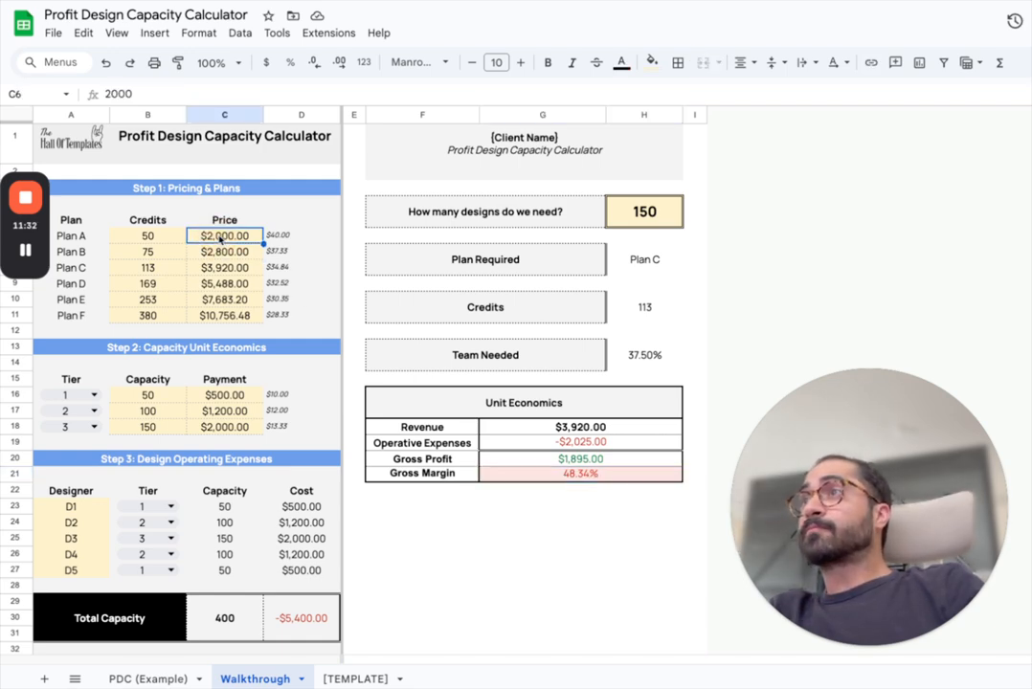
{"action": "left_click", "coordinate": [577, 475]}
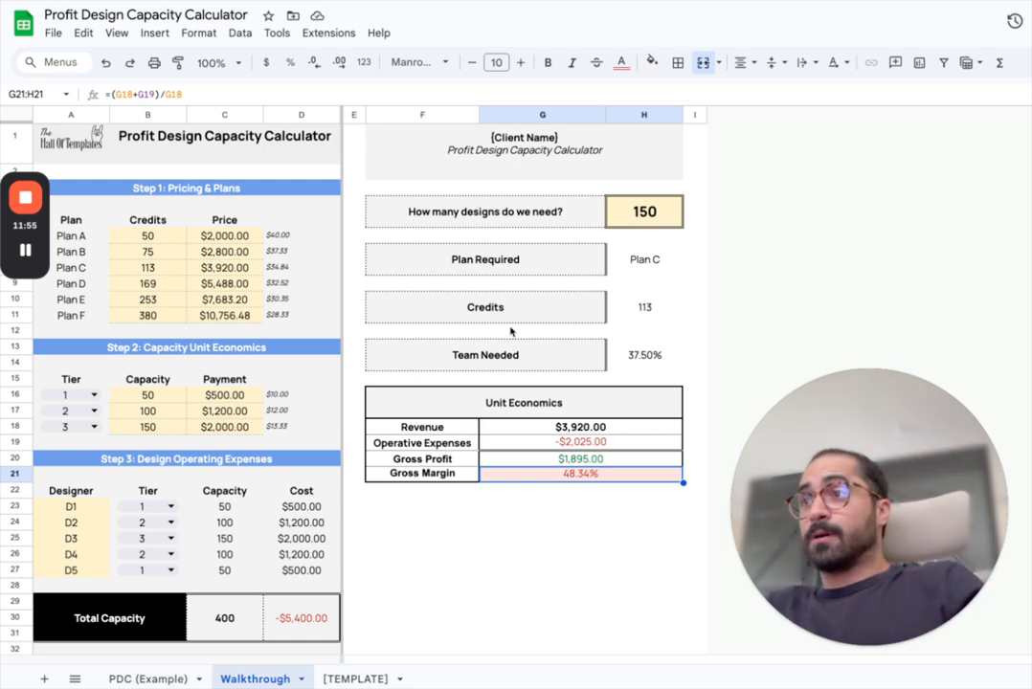
Review the PDC (Example) sheet and the blank Step 1 and Step 2 input cells on the [TEMPLATE] sheet
{"action": "left_click", "coordinate": [148, 679]}
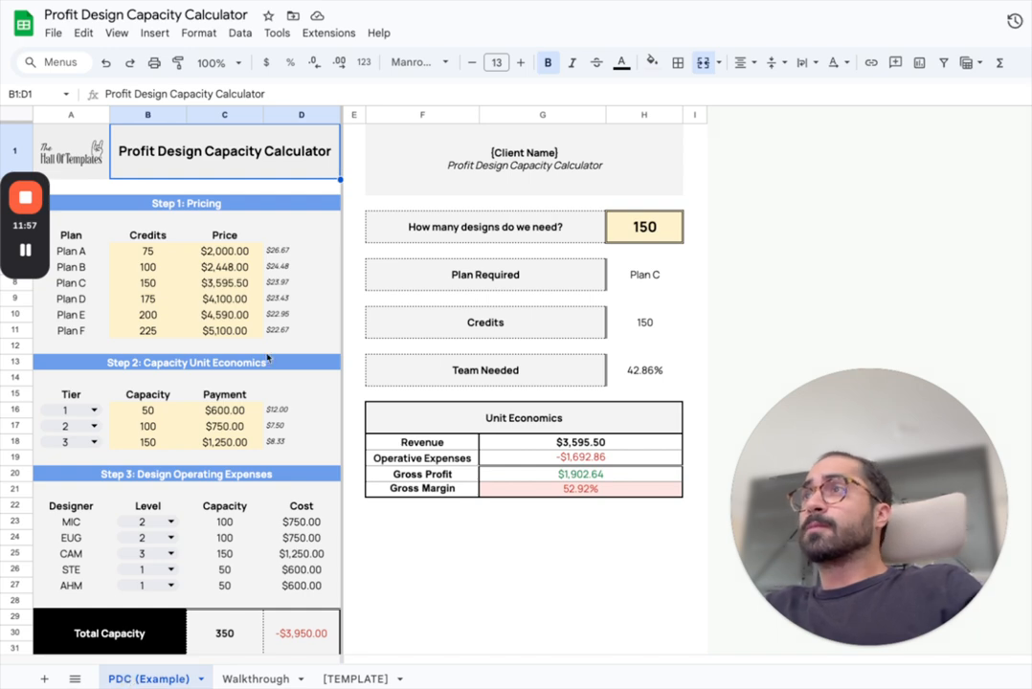
{"action": "left_click", "coordinate": [302, 219]}
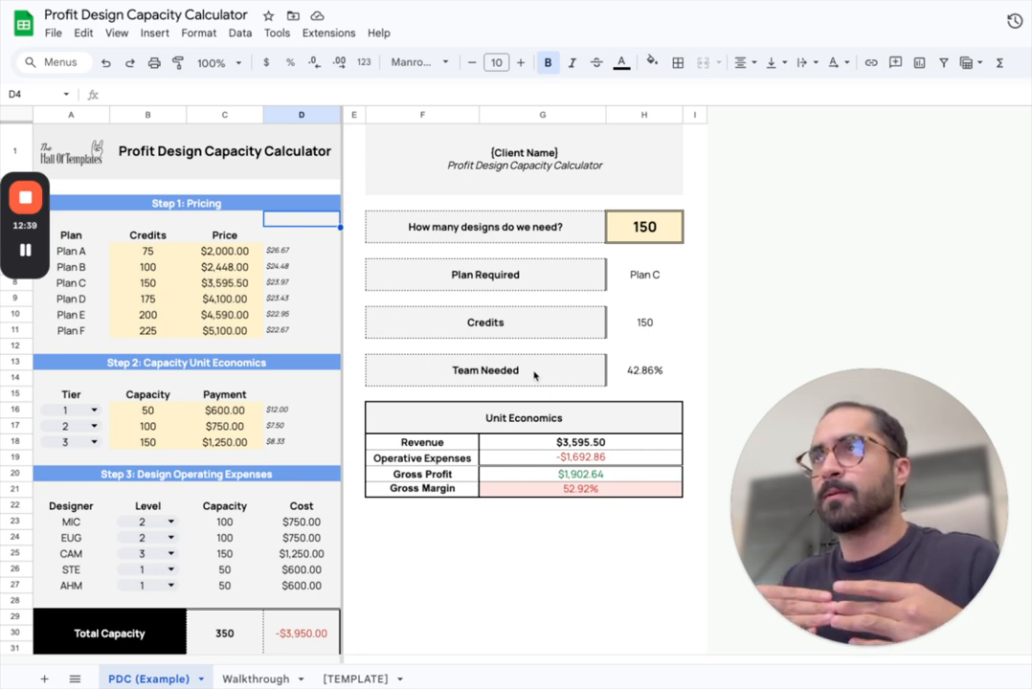
{"action": "left_click", "coordinate": [352, 676]}
{"action": "left_click", "coordinate": [148, 235]}
{"action": "left_click", "coordinate": [148, 249]}
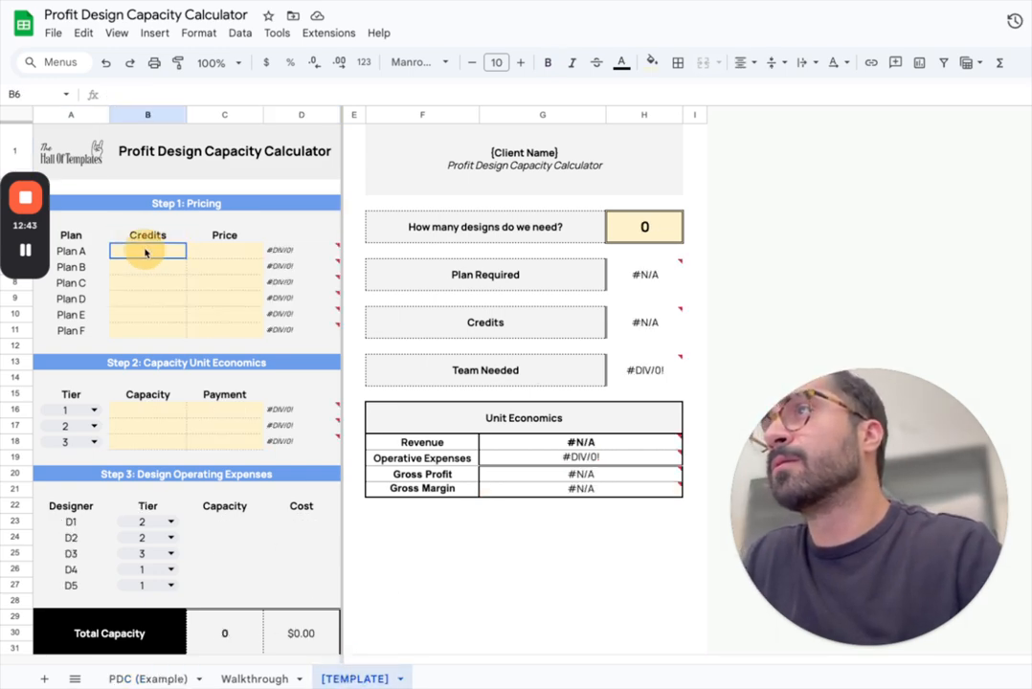
{"action": "left_click", "coordinate": [207, 256]}
{"action": "left_click_drag", "start_coordinate": [143, 410], "coordinate": [217, 442]}
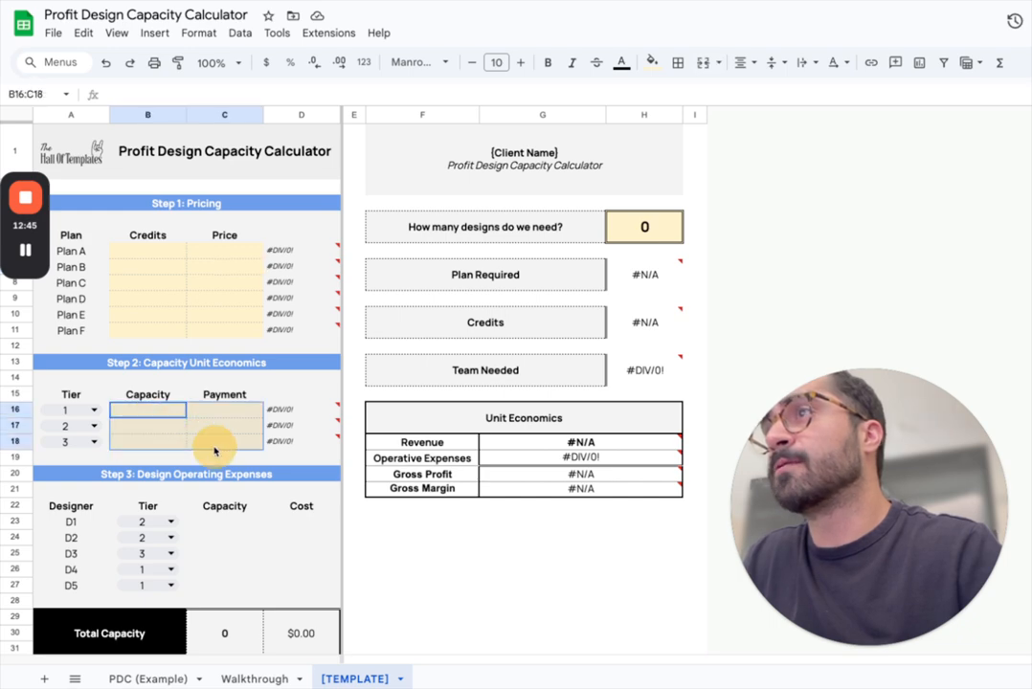
{"action": "left_click", "coordinate": [155, 253]}
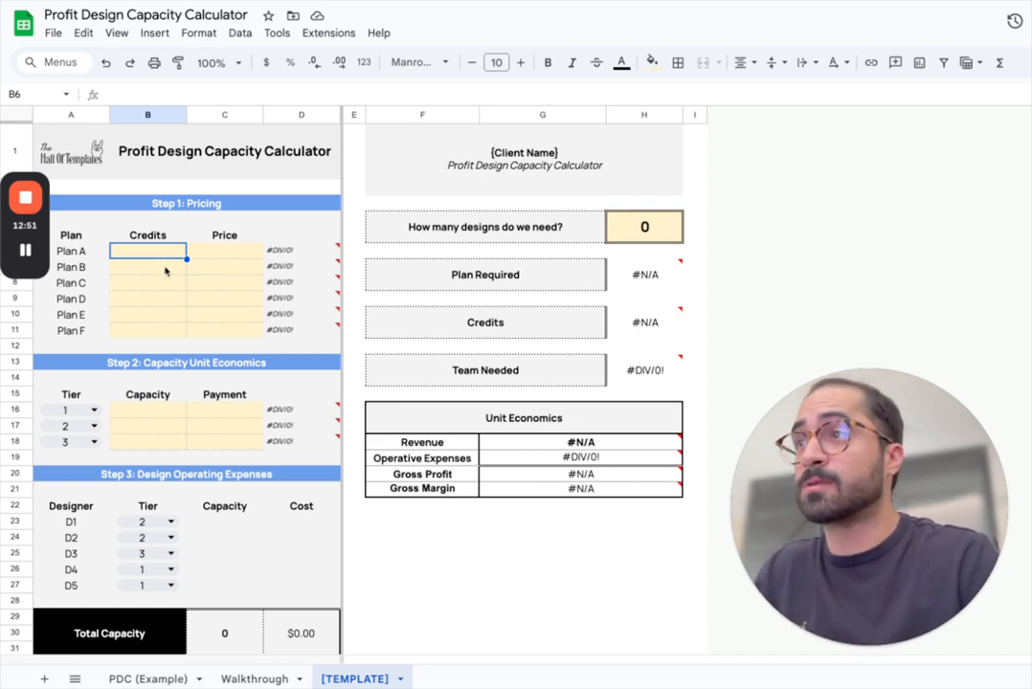
{"action": "scroll", "coordinate": [165, 314], "scroll_direction": "down", "scroll_amount": 2}
{"action": "scroll", "coordinate": [165, 314], "scroll_direction": "down", "scroll_amount": 1}
{"action": "scroll", "coordinate": [166, 314], "scroll_direction": "up", "scroll_amount": 3}
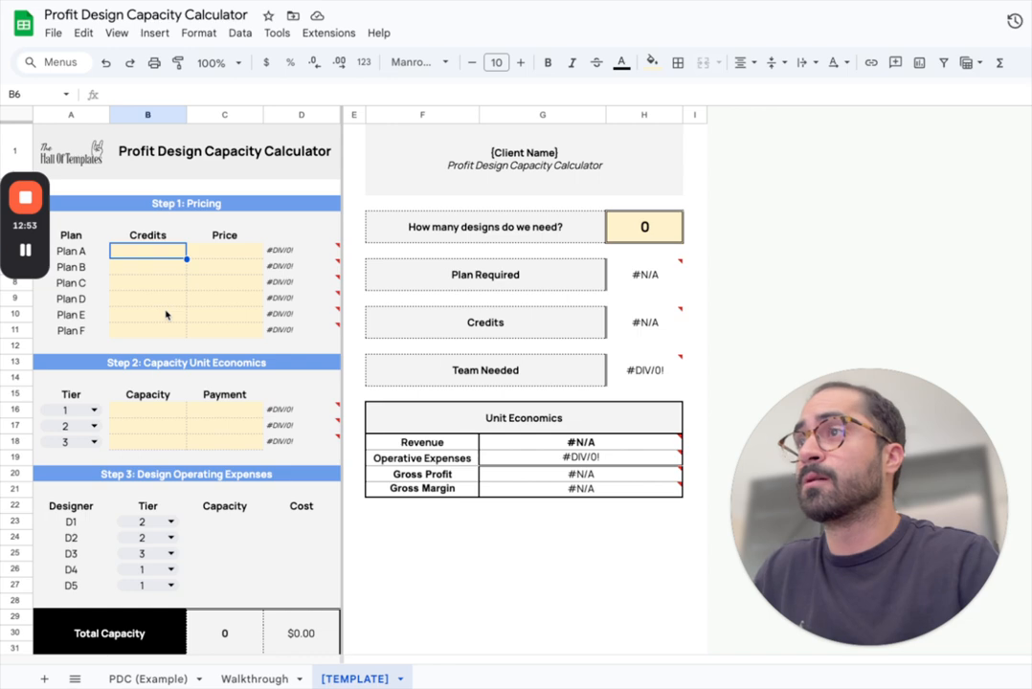
Shade designer cells D1 through D5 on the [TEMPLATE] sheet with the light yellow input-cell fill
{"action": "left_click", "coordinate": [77, 525]}
{"action": "left_click_drag", "start_coordinate": [84, 541], "coordinate": [70, 583]}
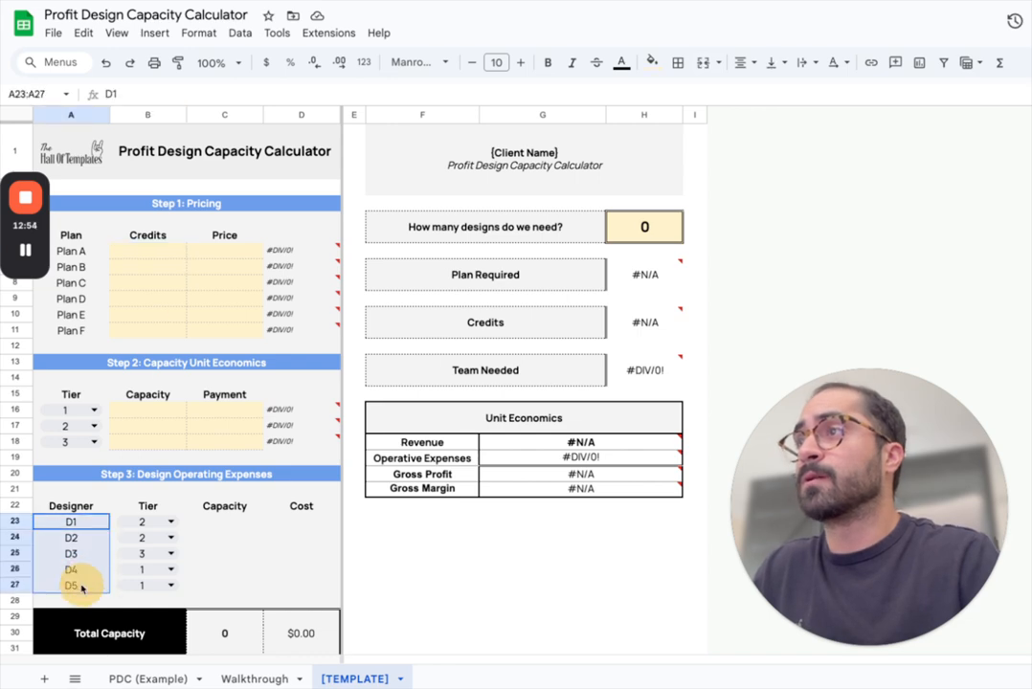
{"action": "left_click", "coordinate": [651, 62]}
{"action": "left_click", "coordinate": [706, 150]}
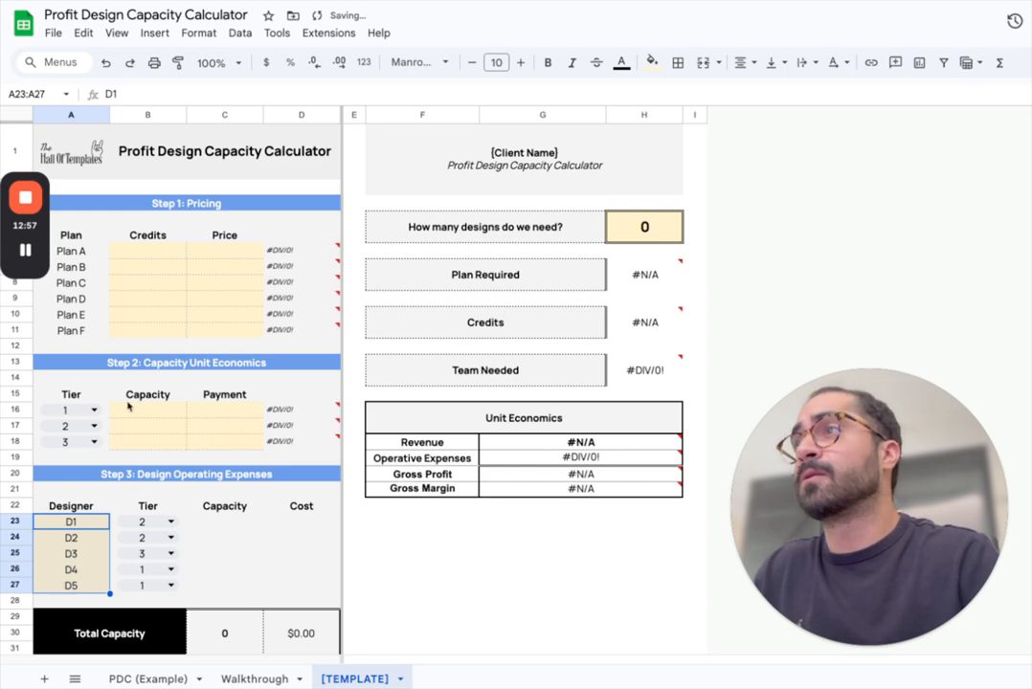
{"action": "left_click", "coordinate": [159, 412]}
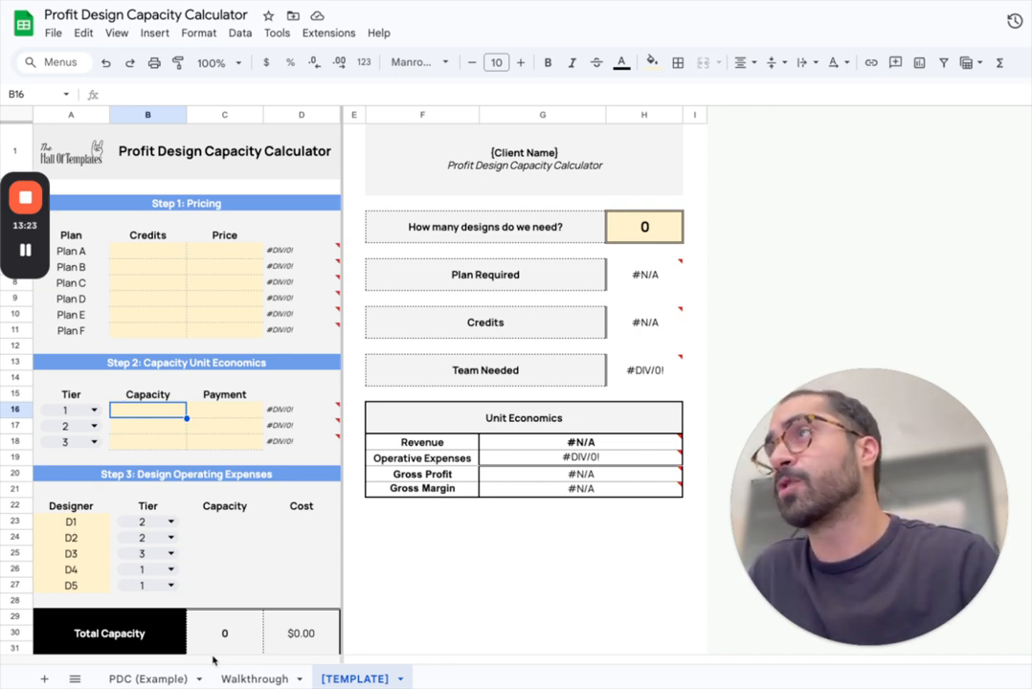
{"action": "mouse_move", "coordinate": [27, 197]}
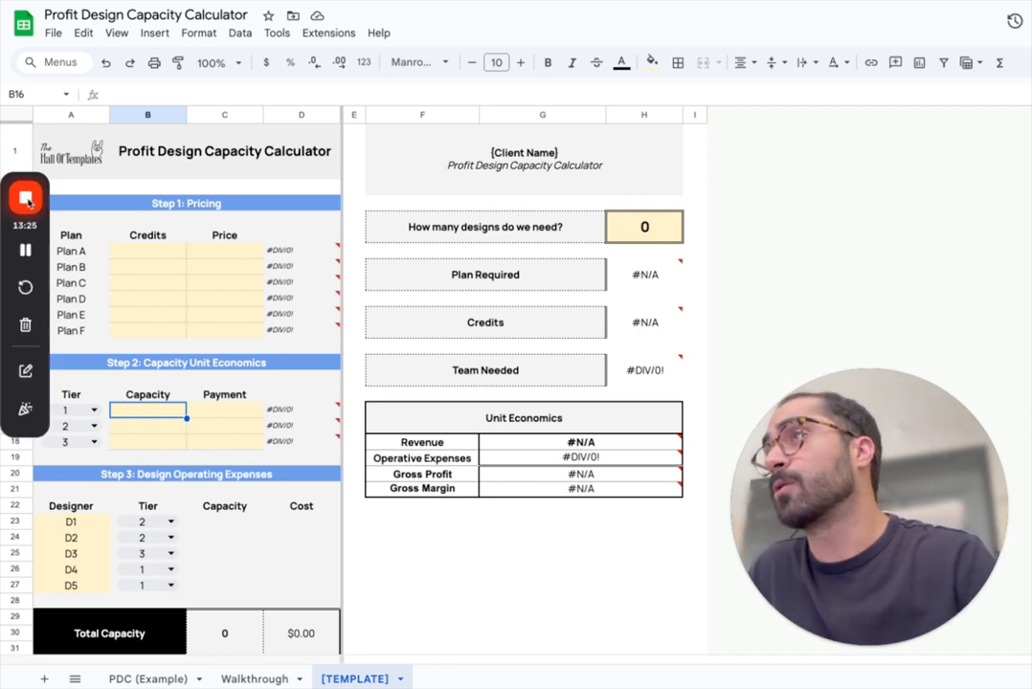